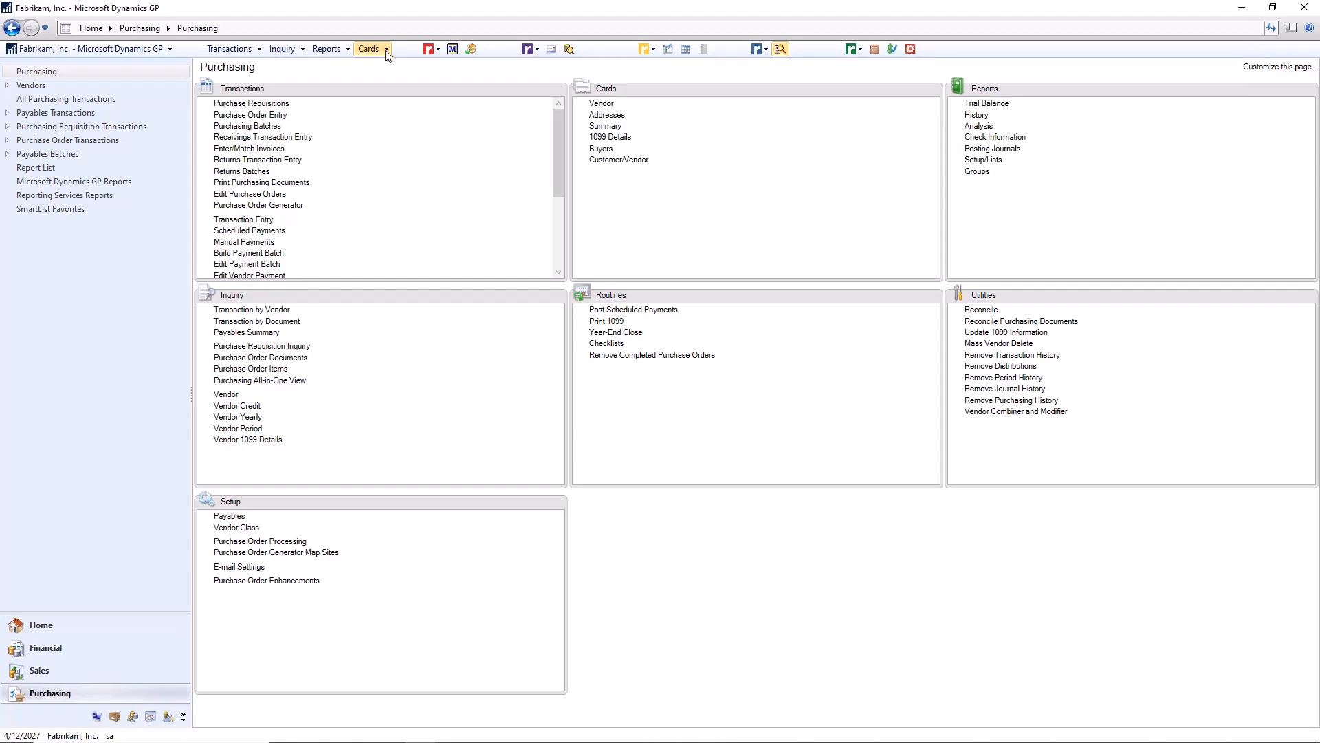
Step: Open the financial Account Maintenance window and move it clear of the Transactions list
click(387, 51)
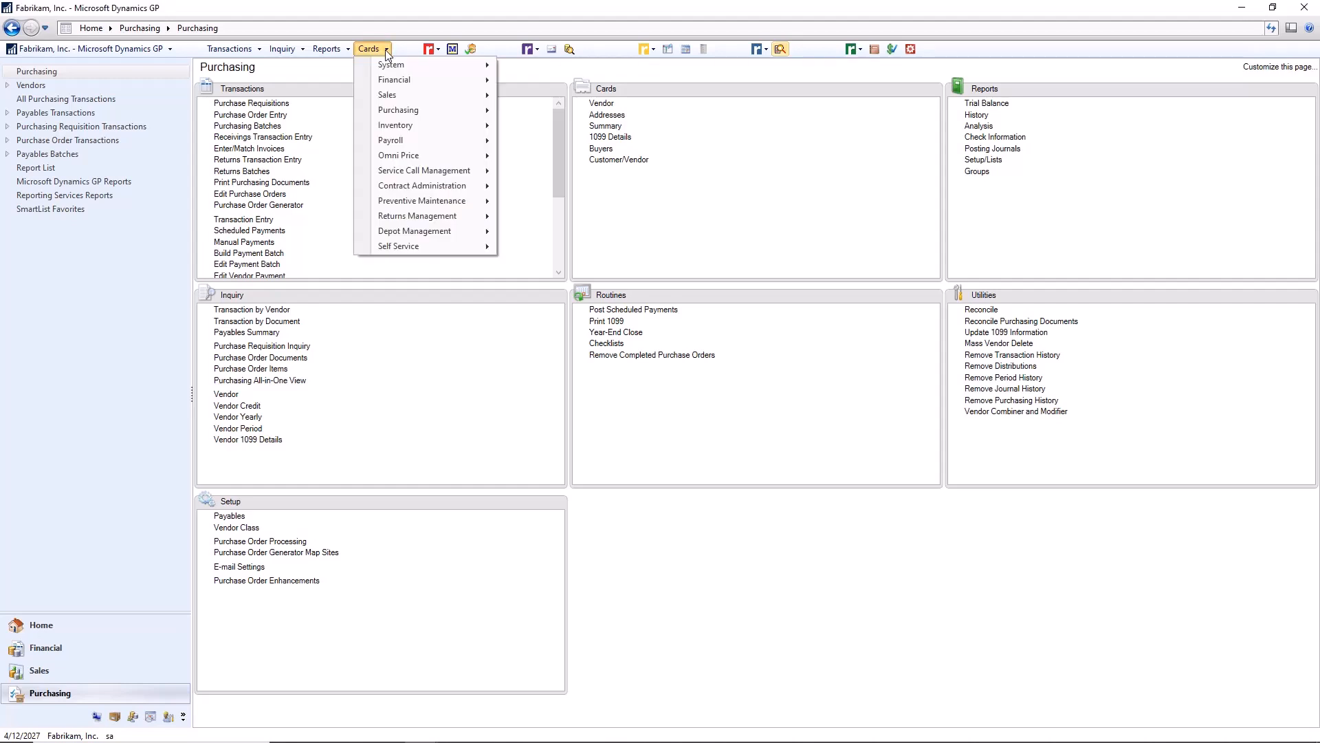
mouse_move(413, 80)
click(570, 80)
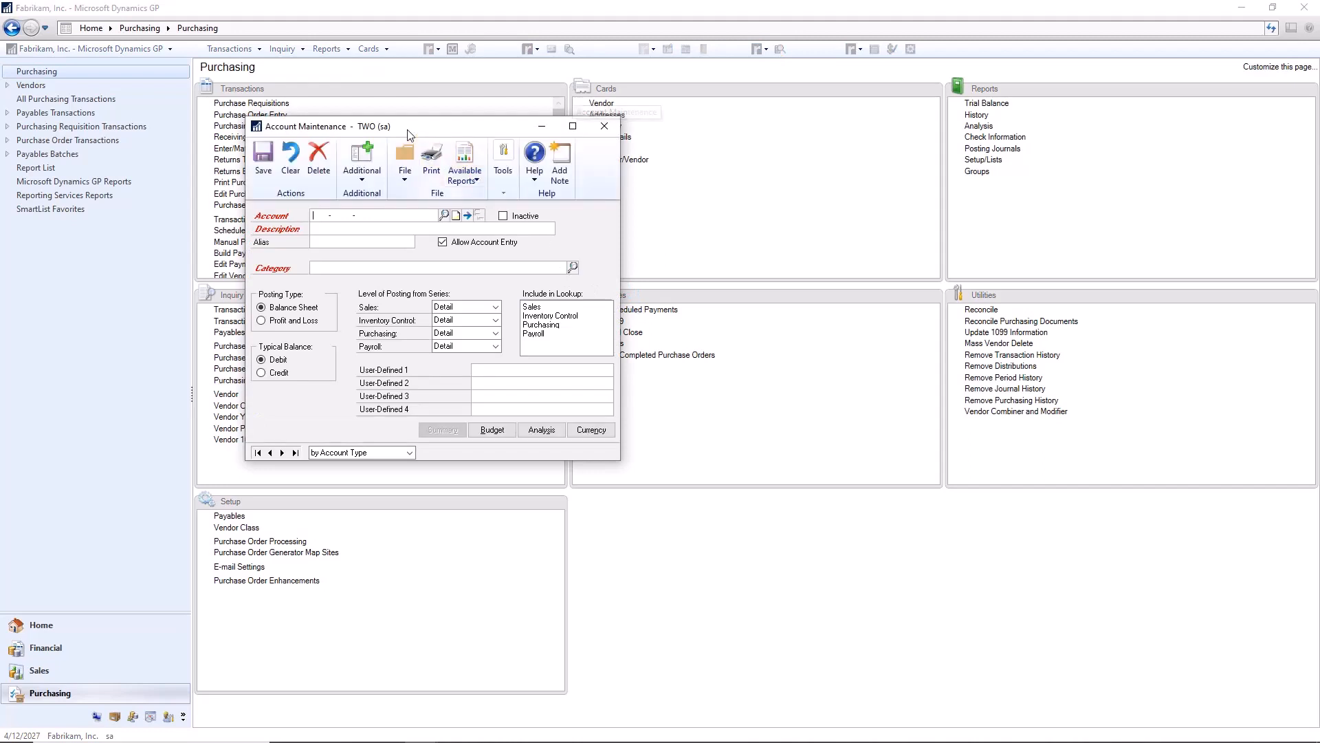
drag(420, 130, 646, 119)
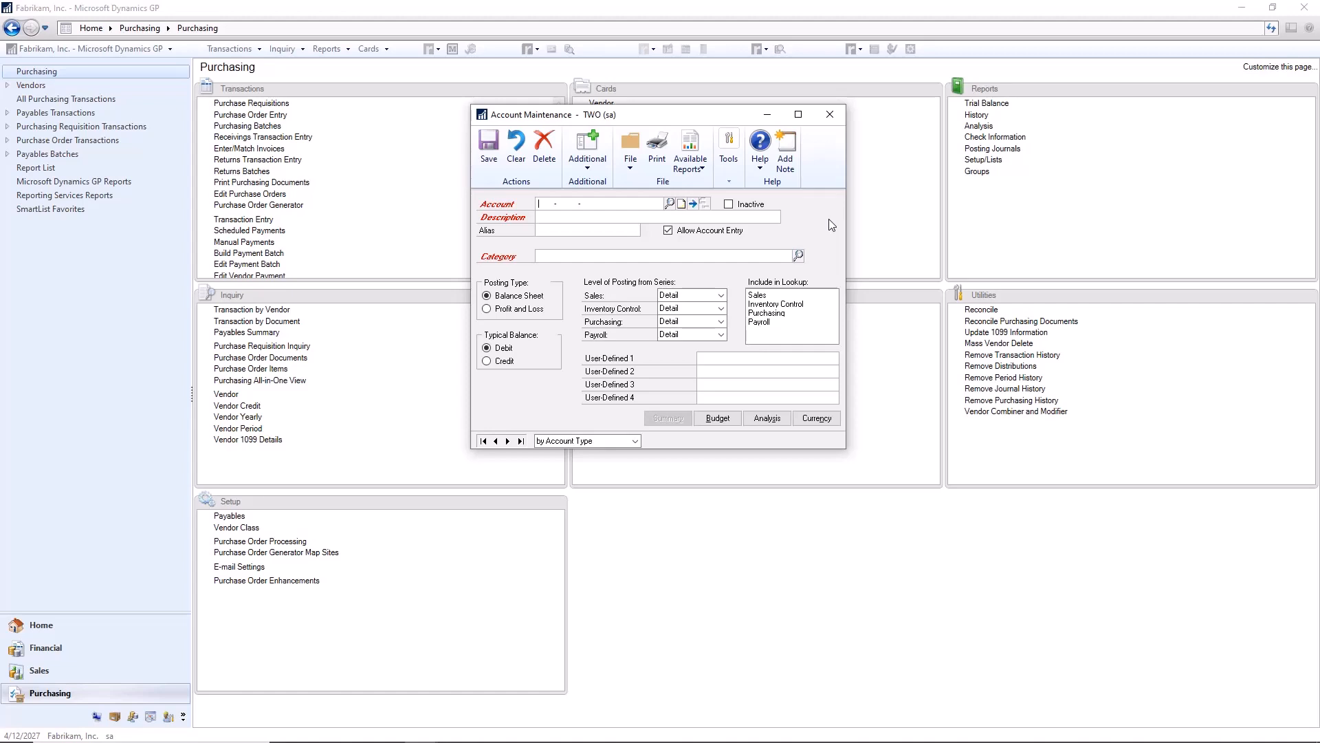
Step: Search the account lookup for LABOR from the account field
text(AE -OR -)
key(Tab)
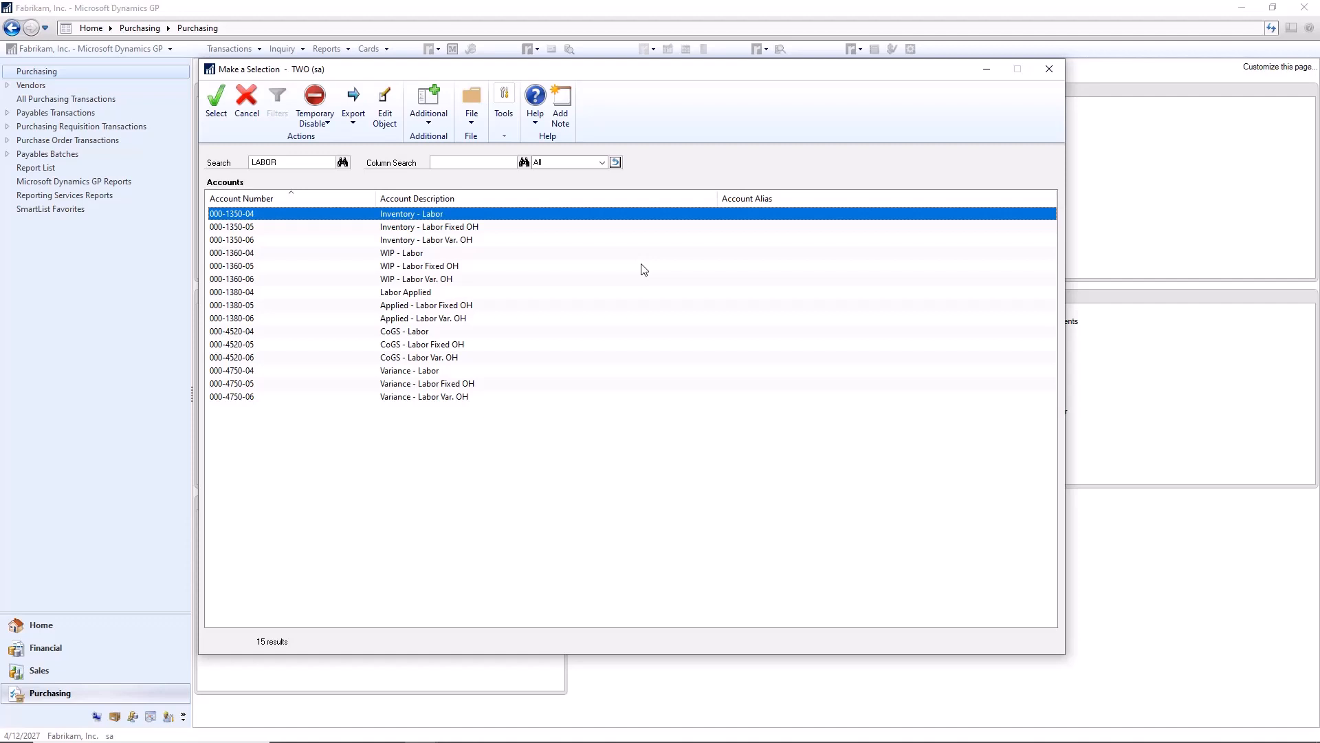
Step: Narrow the account results to WIP and select the WIP - Labor Var. OH account, 000-1360-06
click(478, 163)
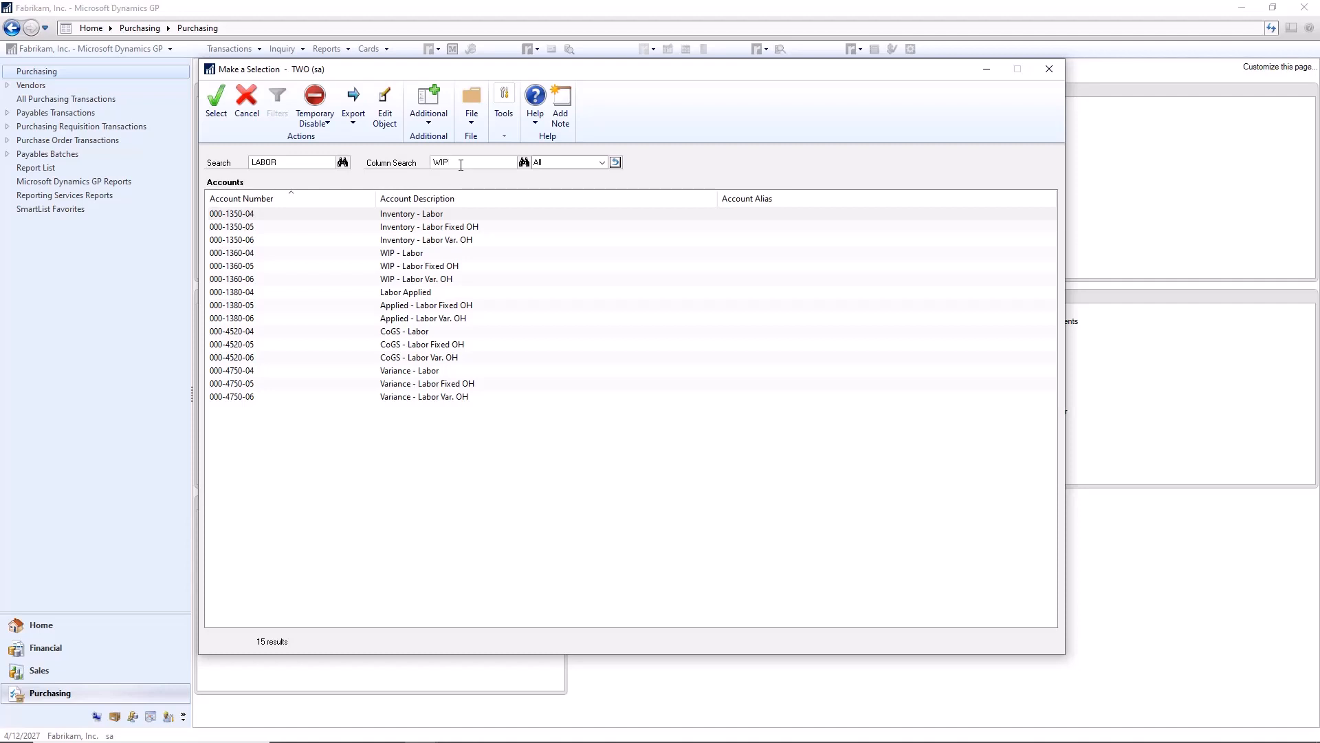
key(Return)
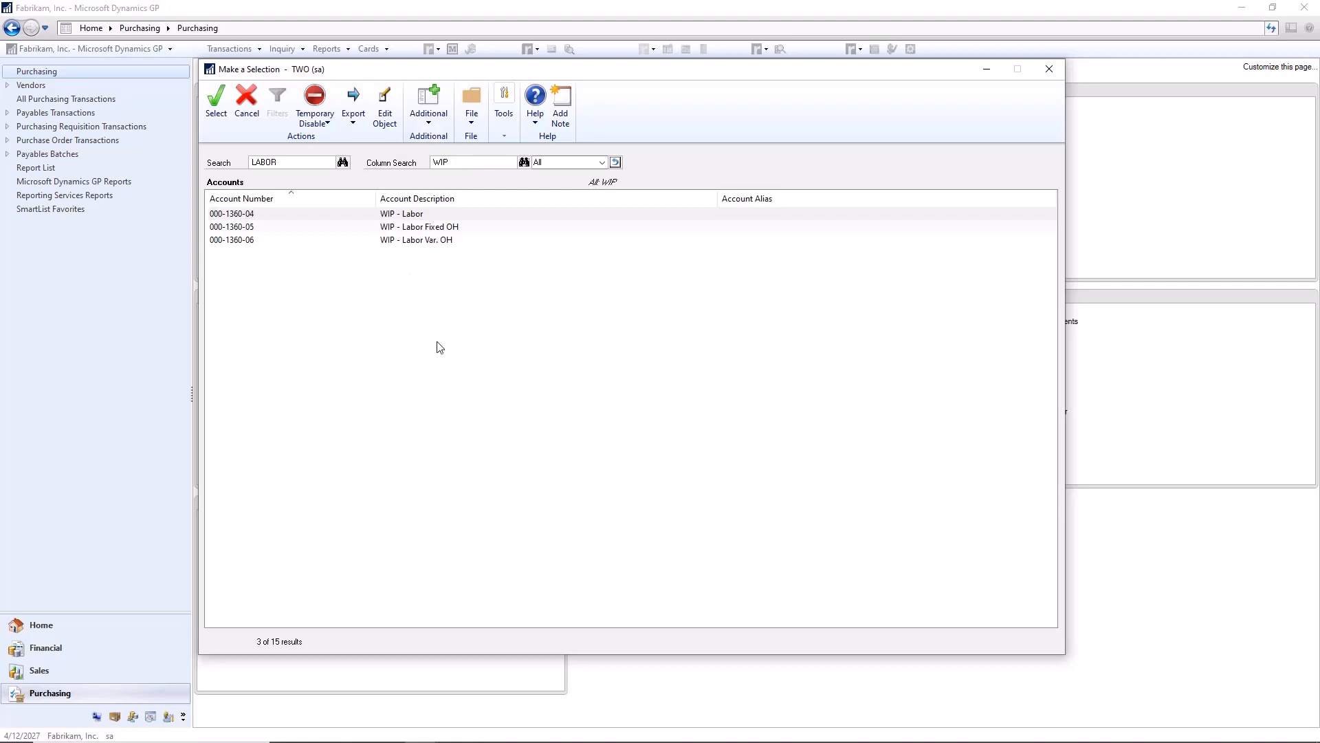
click(402, 241)
double_click(402, 241)
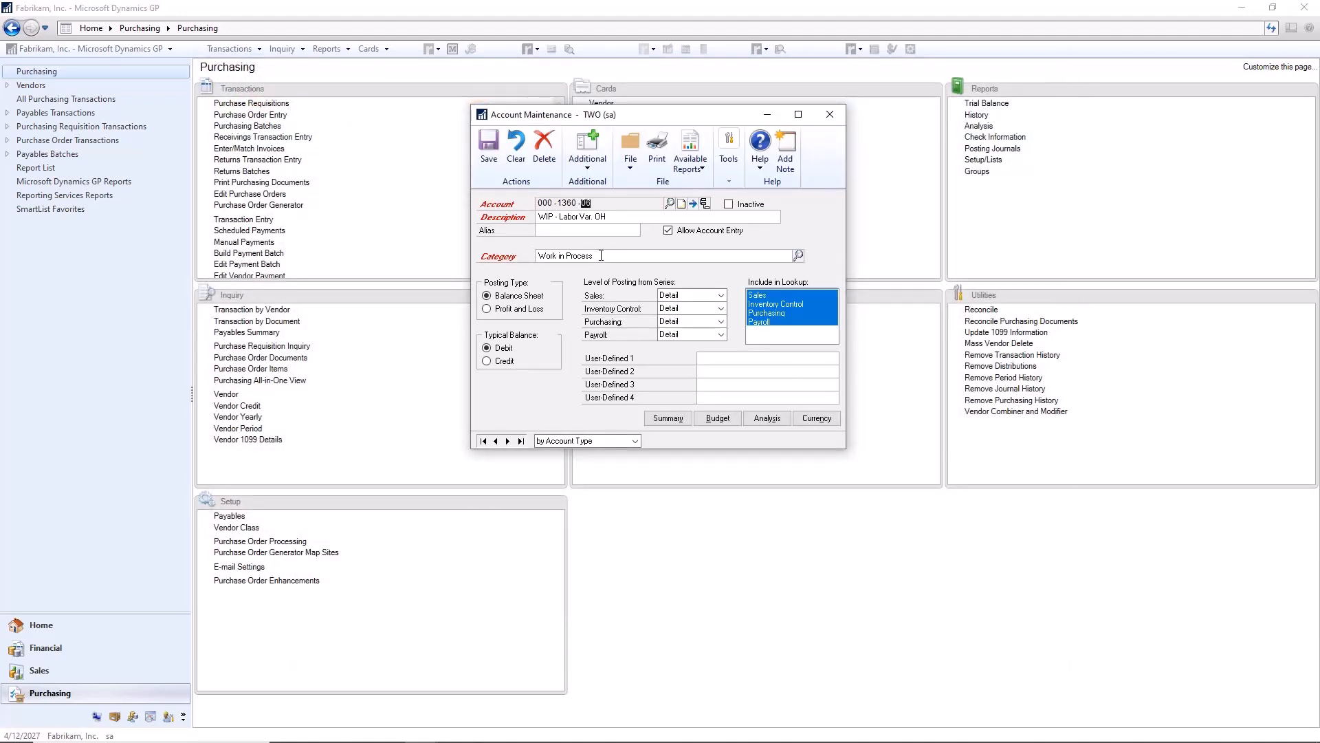
Step: Clear the loaded account and bring up the Petty Cash account 000-1130-00, closing Account Maintenance when done
click(516, 148)
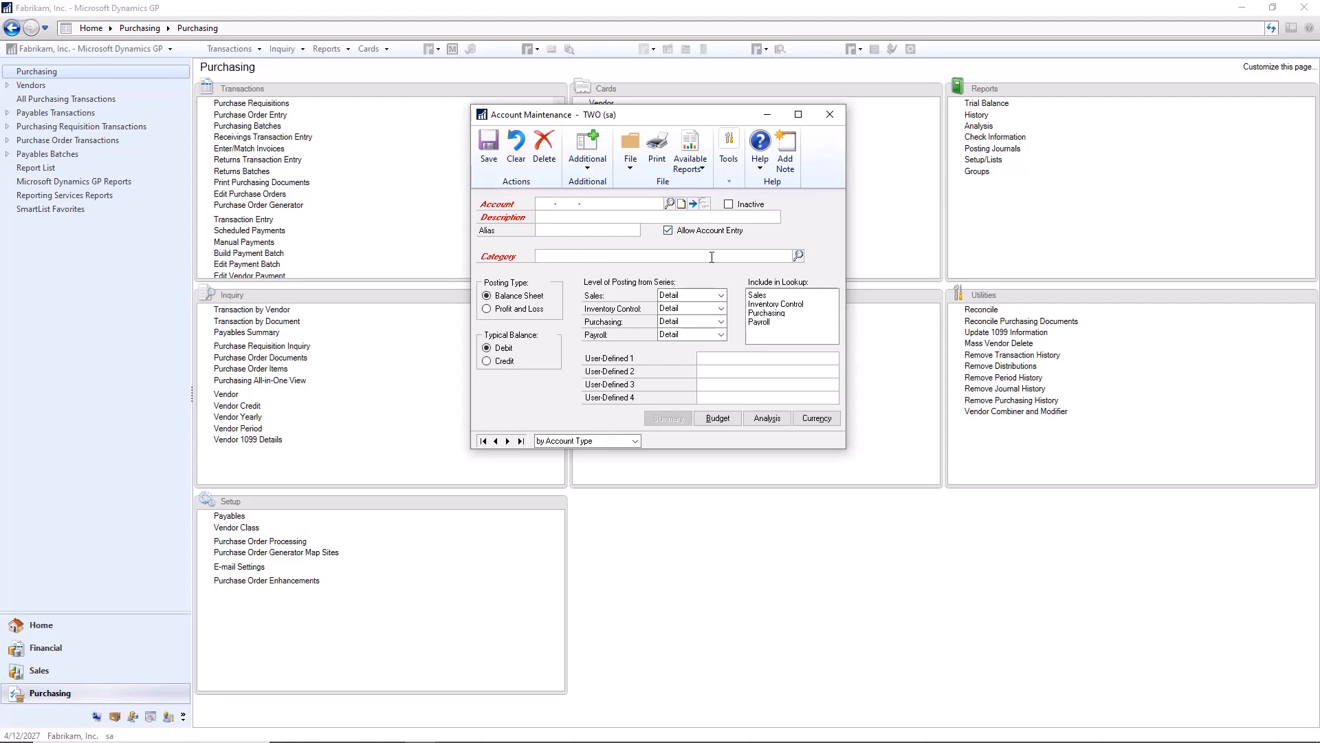
text(1130 -00)
key(Tab)
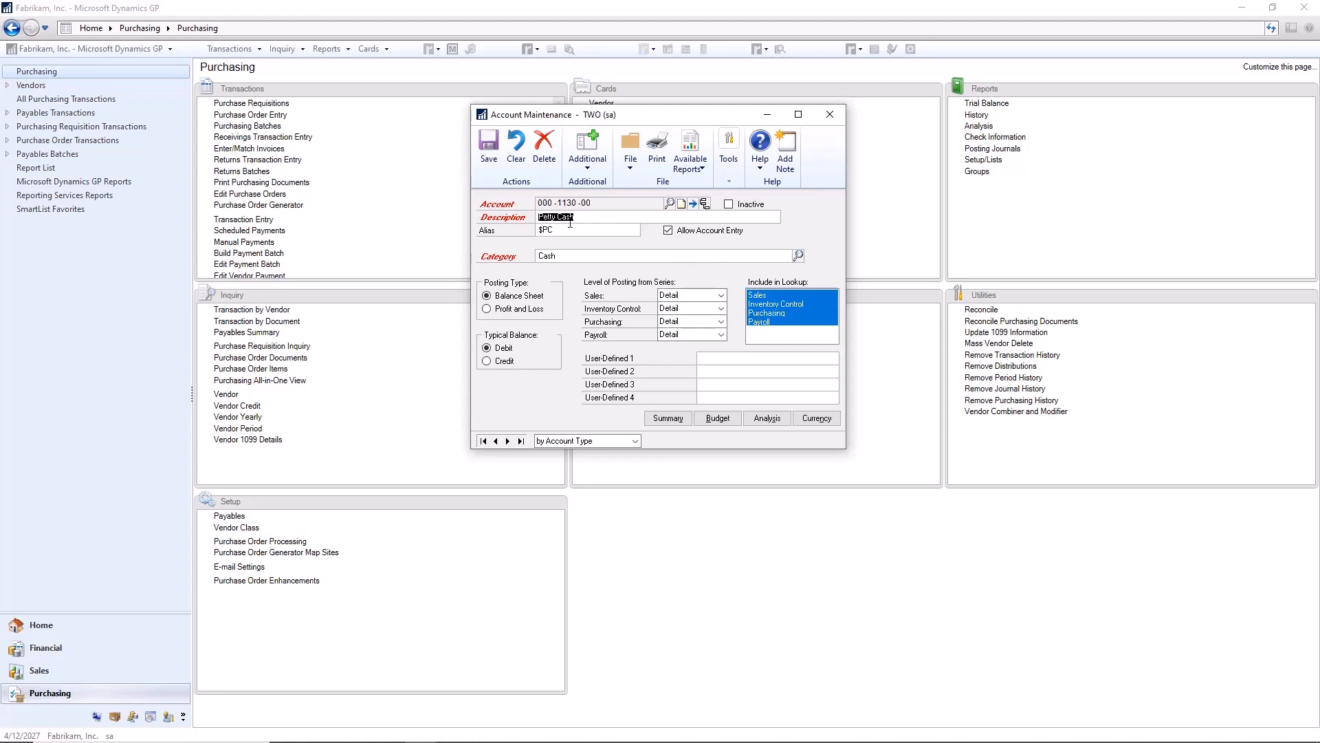
click(830, 115)
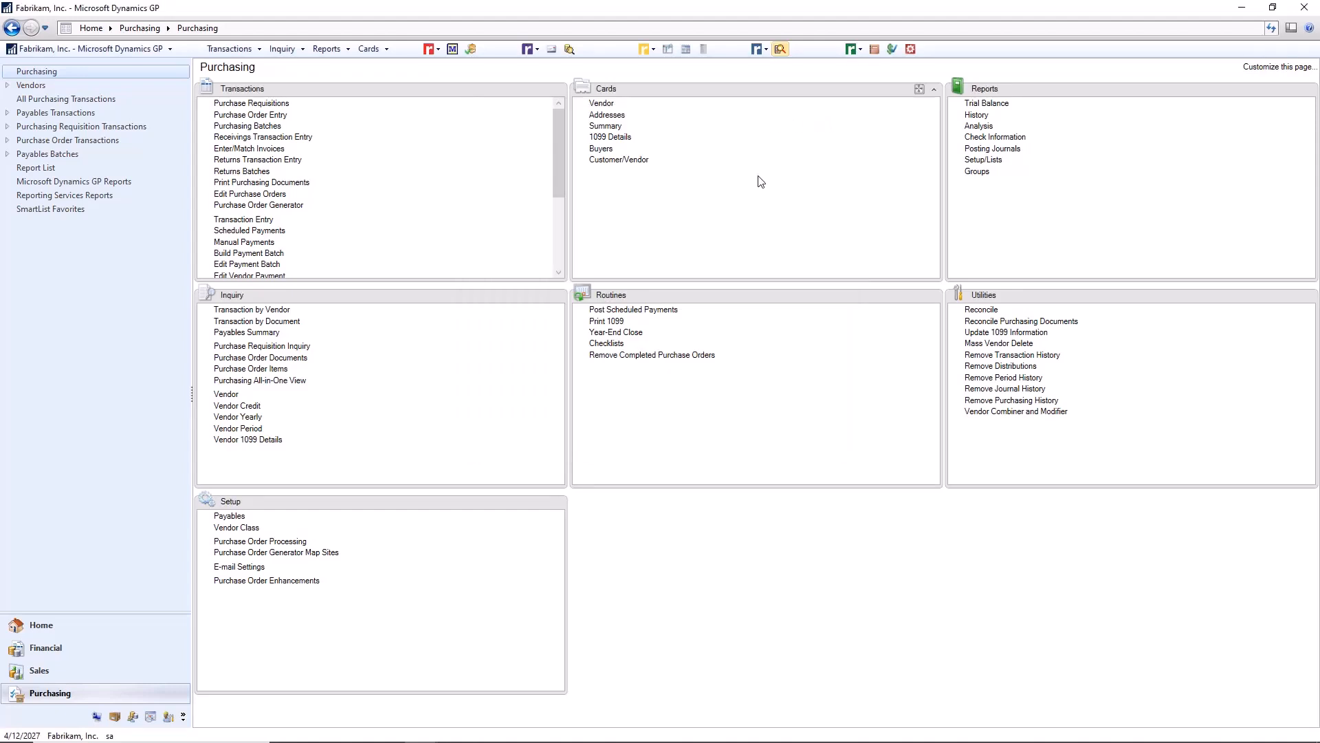
Step: Open the purchasing Vendor Maintenance window and search the vendor lookup for TRAVEL
click(378, 50)
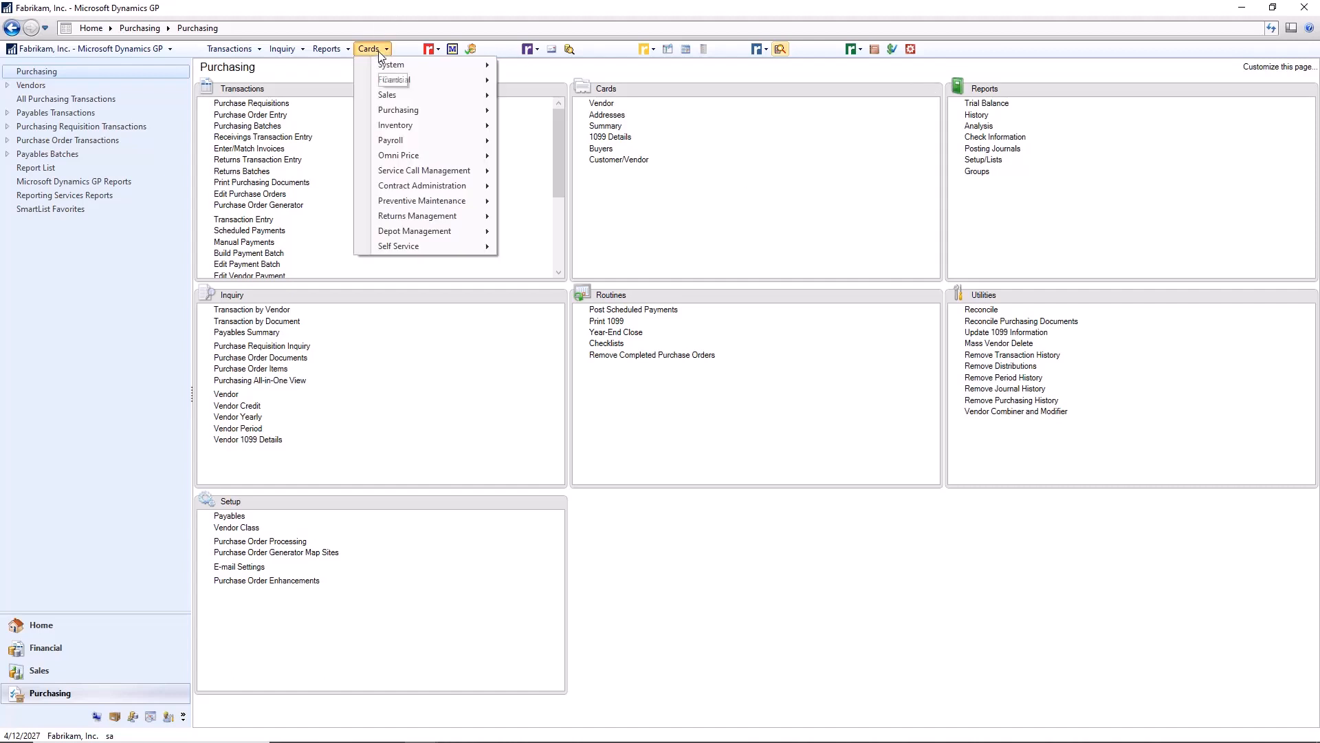
mouse_move(412, 112)
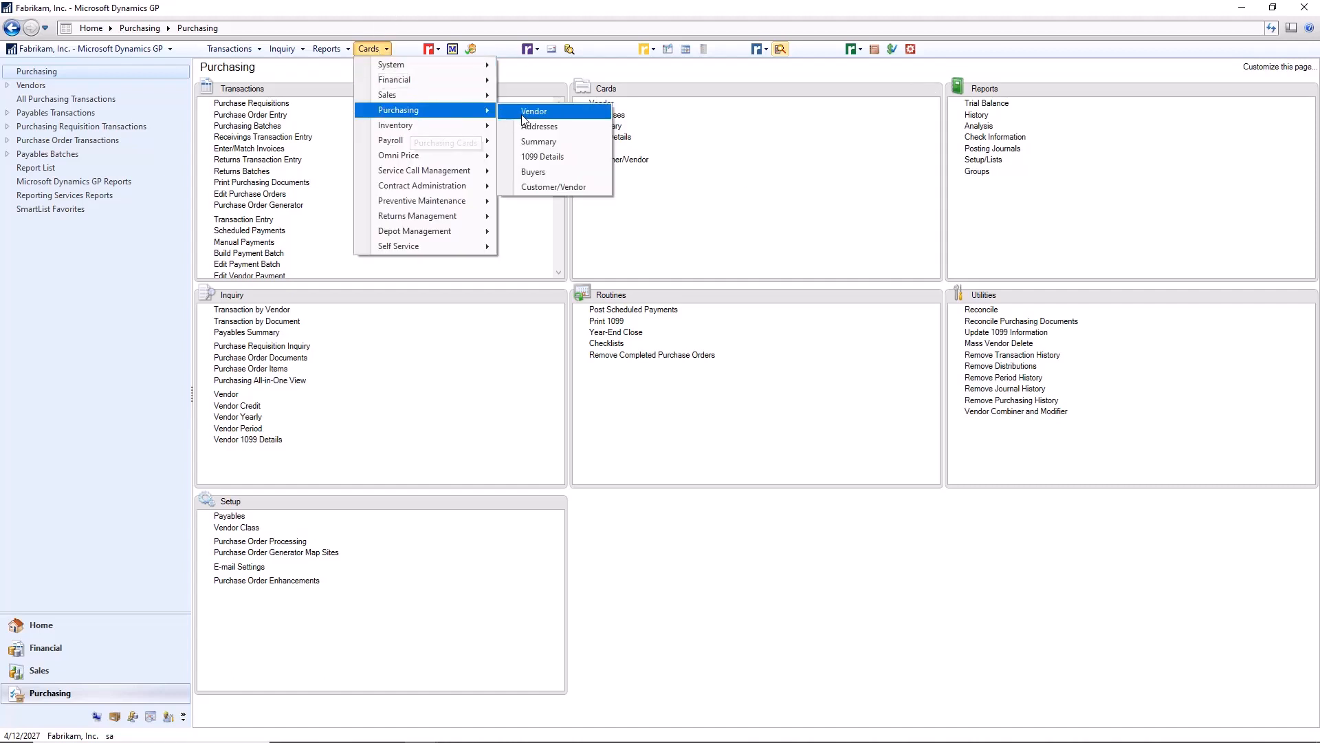
click(548, 115)
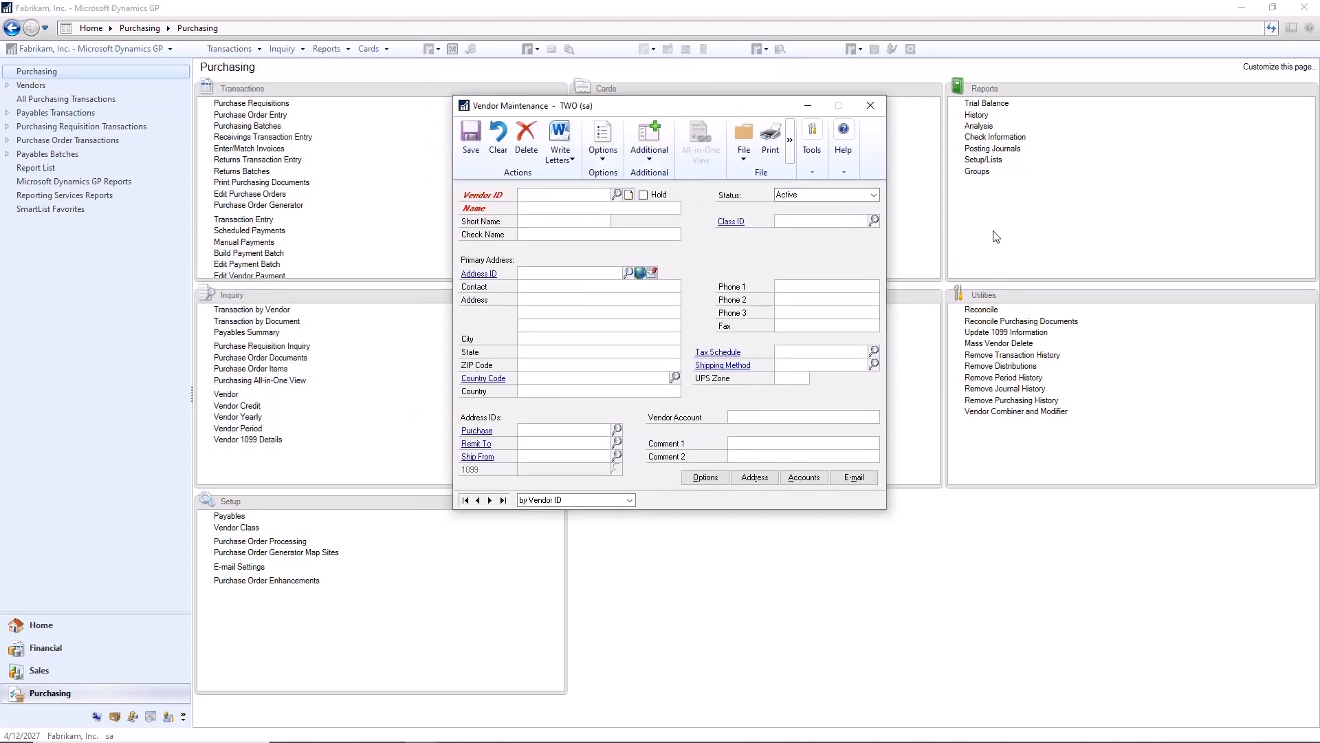
text(TRAV)
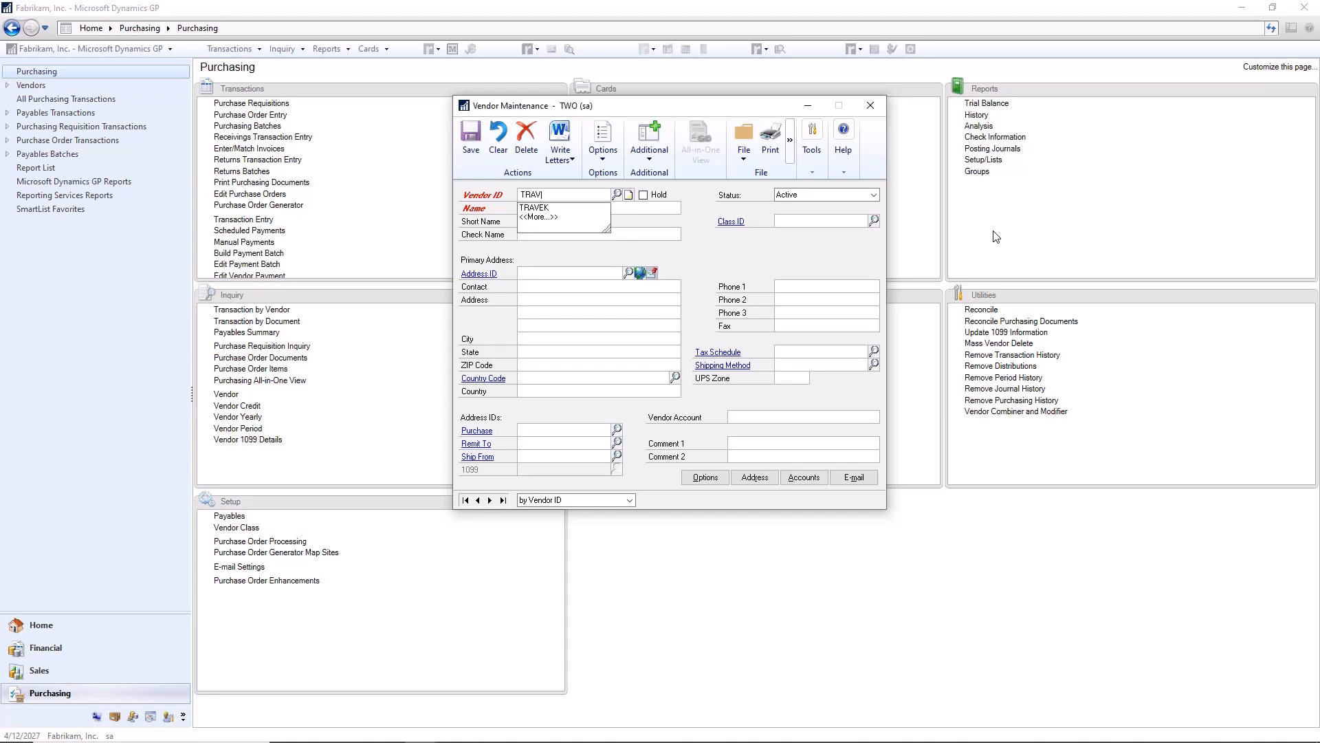
text(EL)
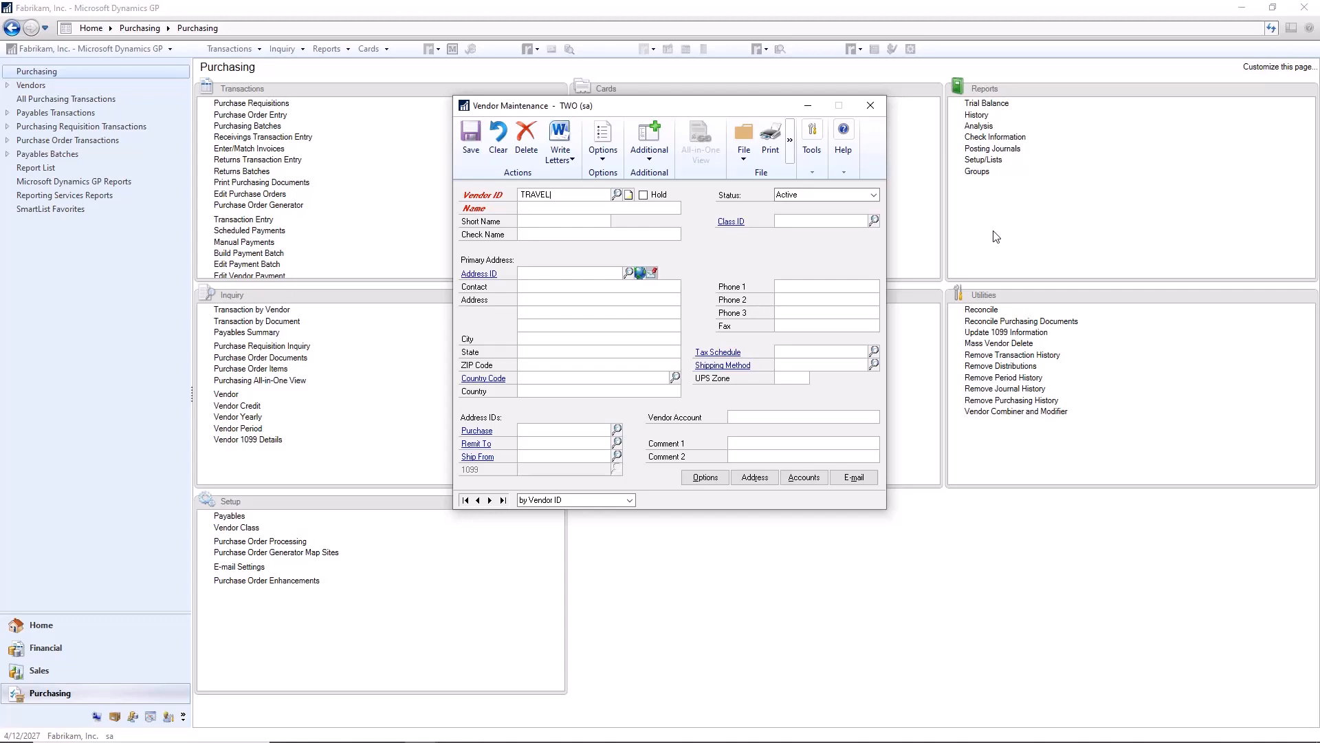
key(Tab)
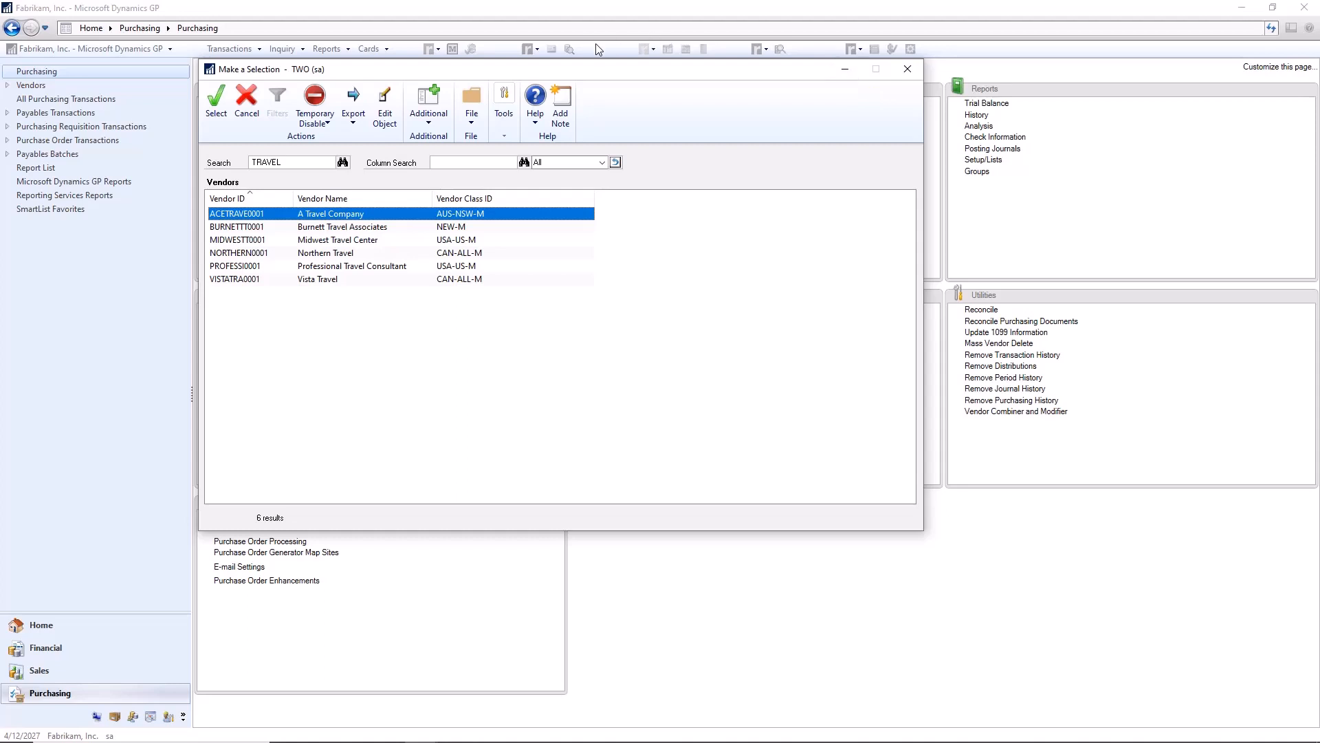
Step: Open the SmartFill Objects list, enlarge it to show every object, and open the Vendors object's details
click(766, 48)
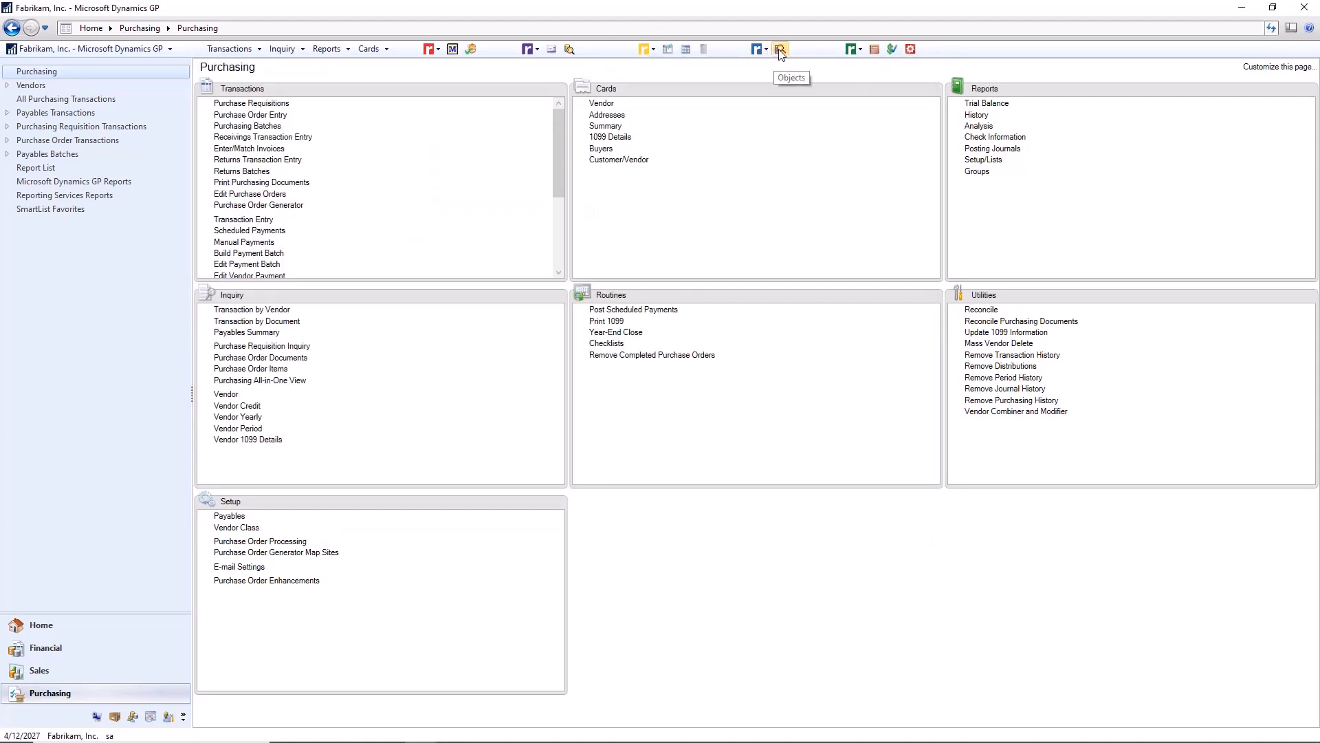
click(780, 50)
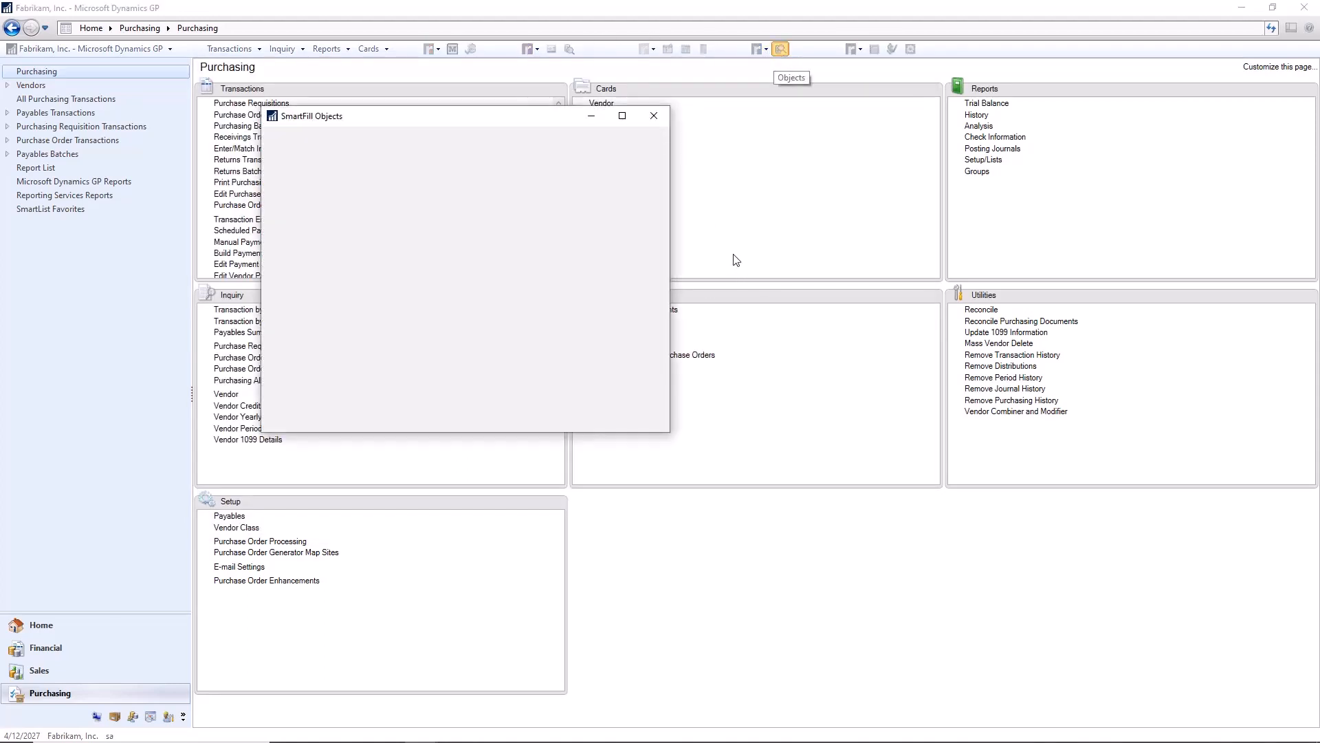
drag(489, 118, 694, 113)
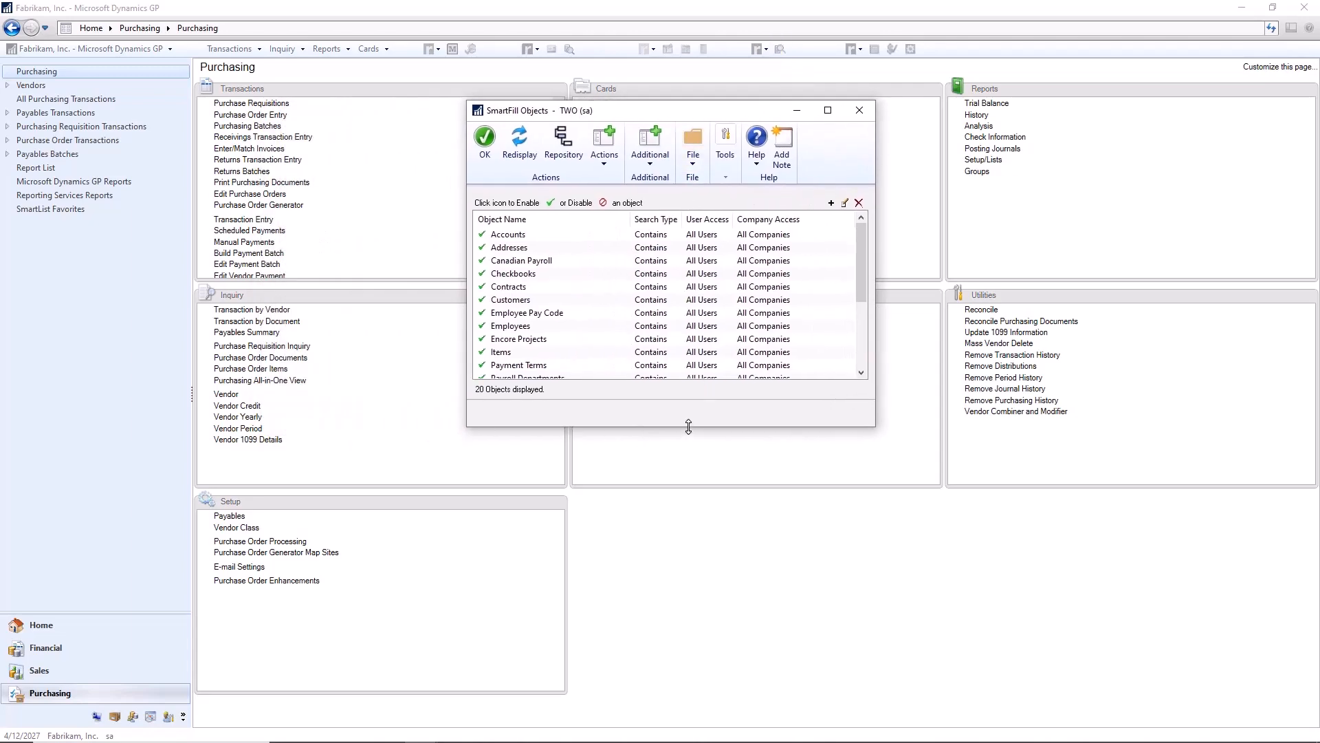
drag(690, 427, 692, 583)
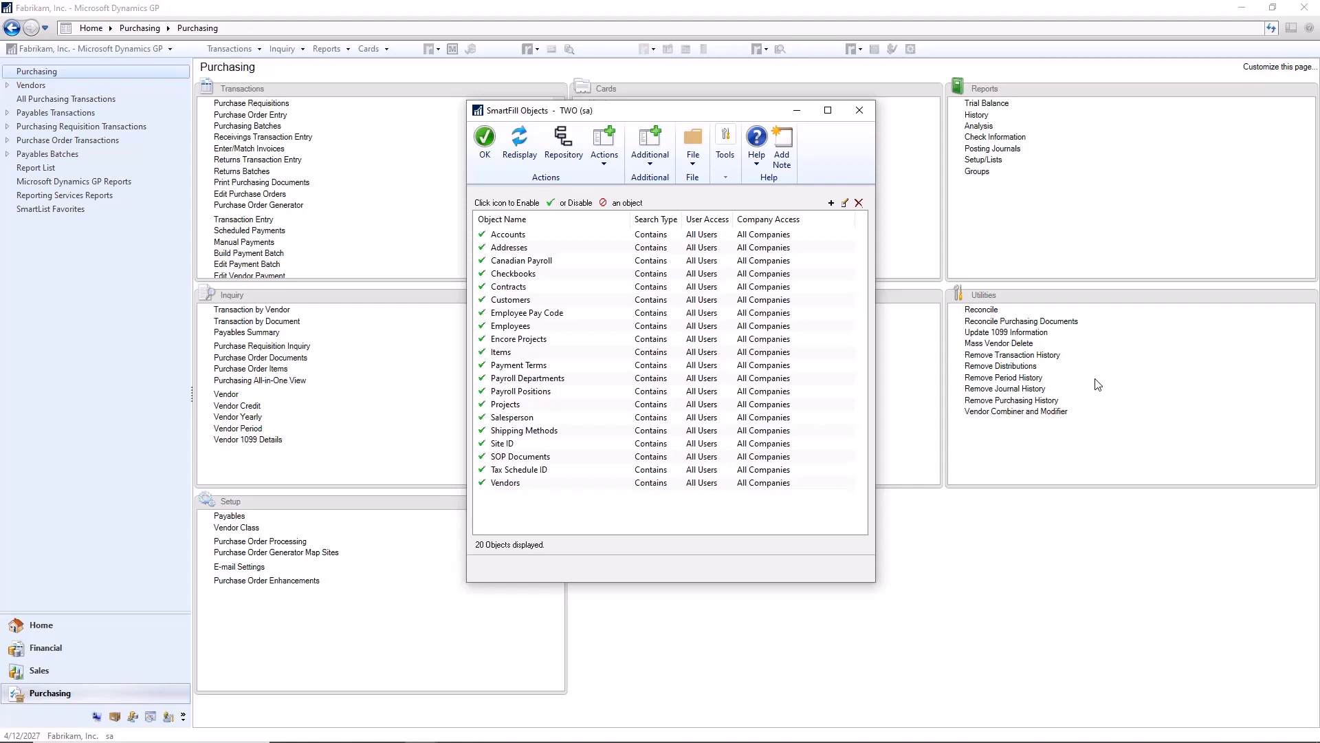
click(518, 486)
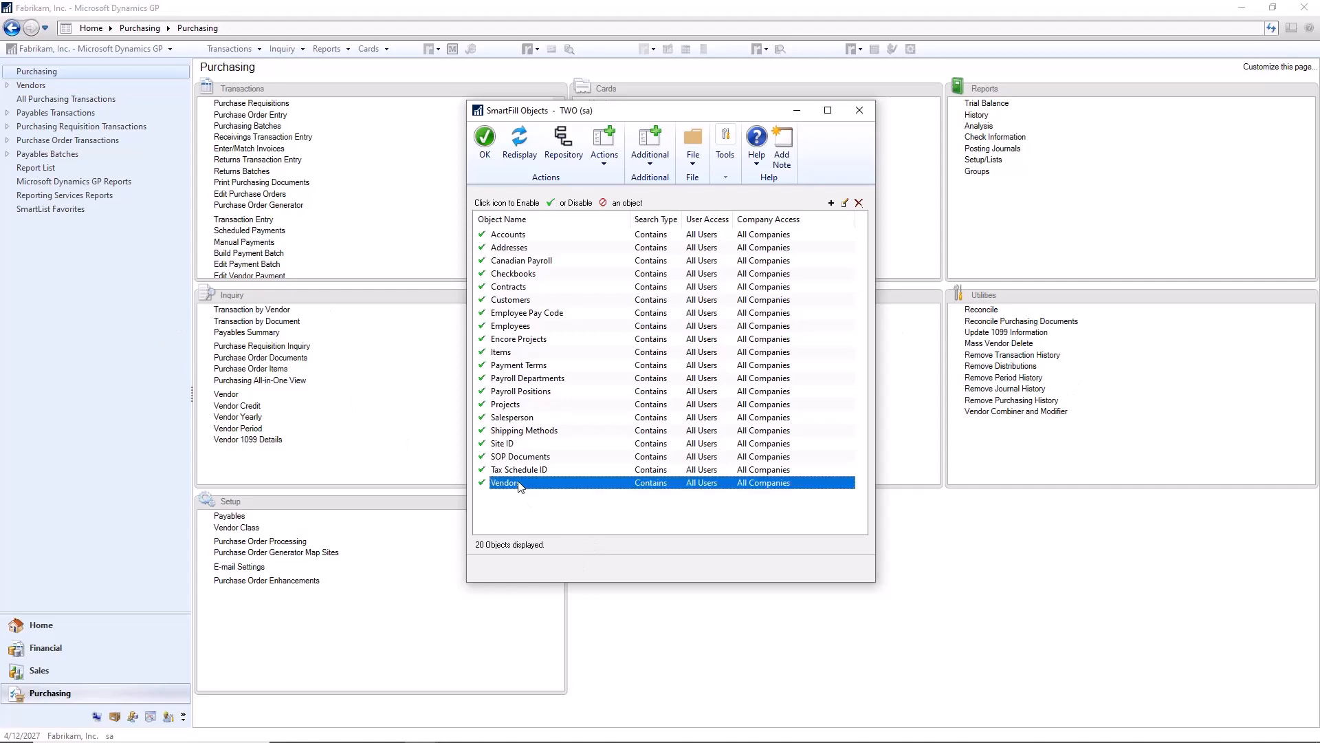
double_click(518, 484)
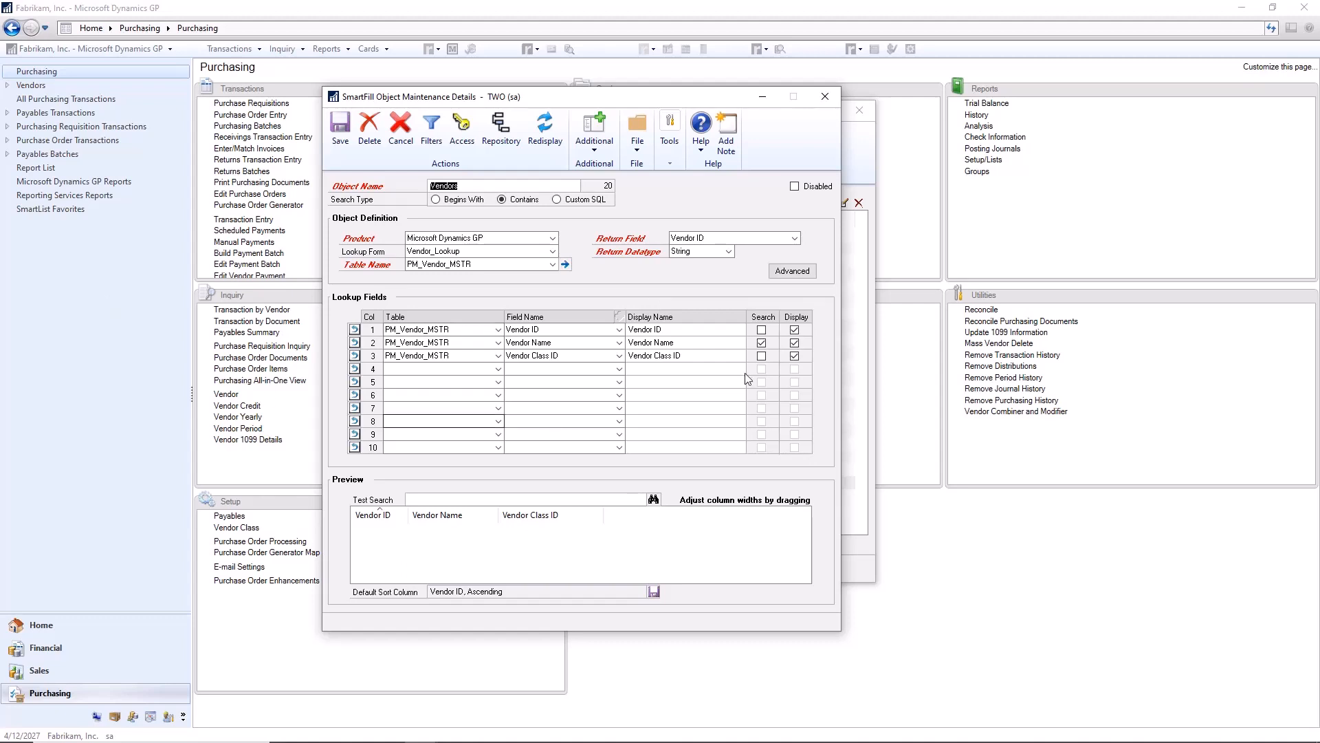
Step: Add the City field from the PM_Vendor_MSTR table as lookup field column 4 of the Vendors object
click(502, 370)
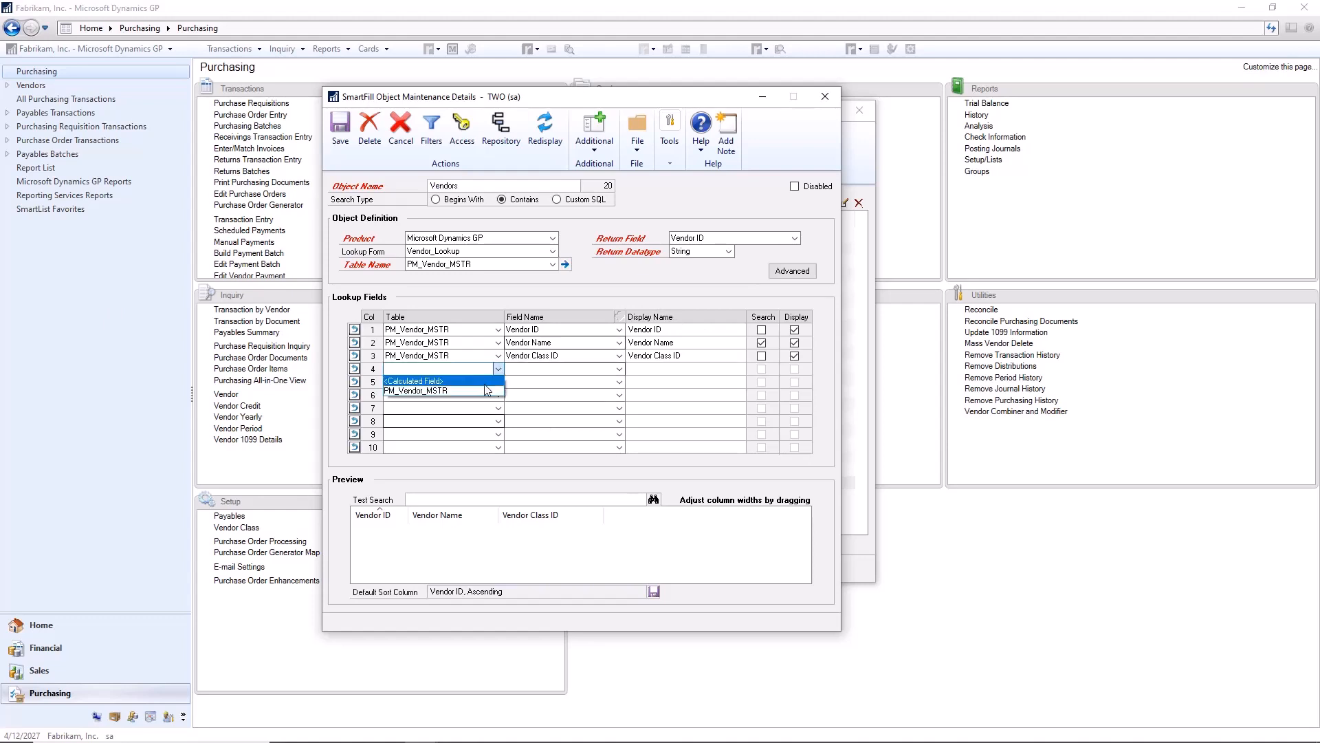
click(411, 379)
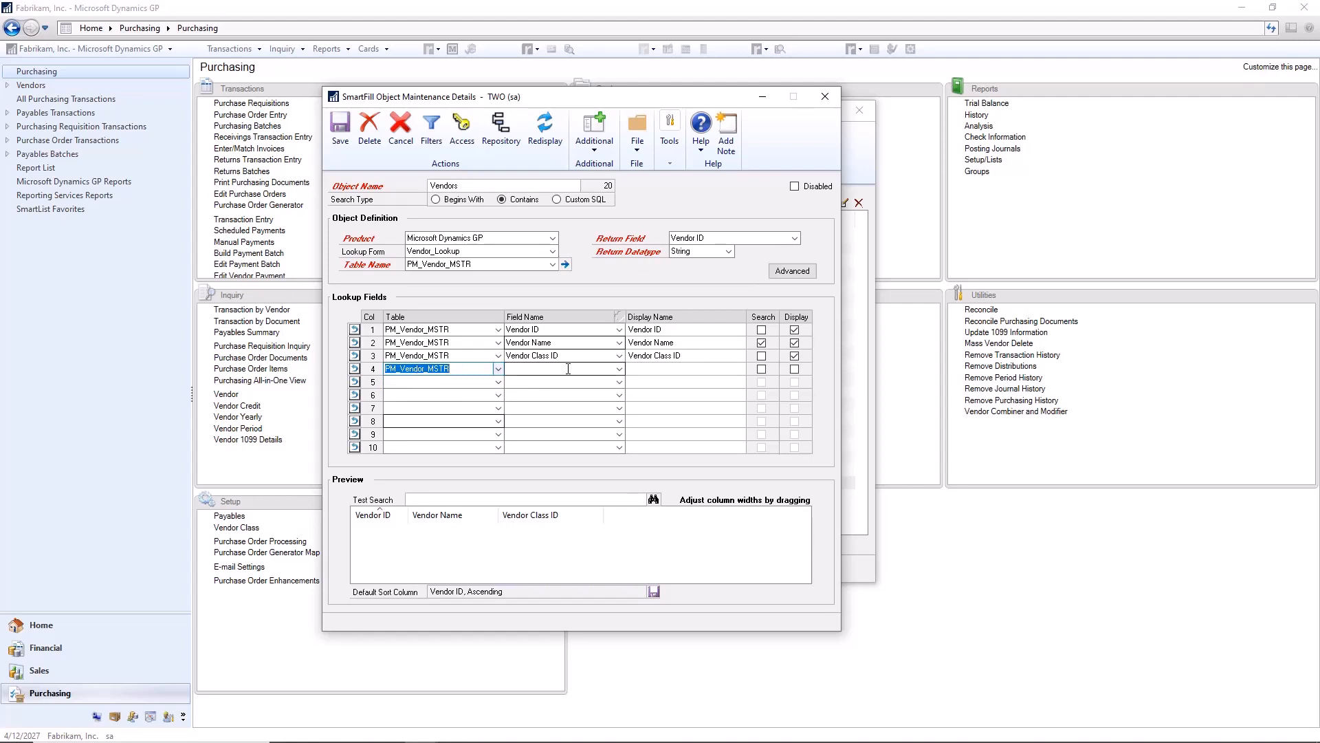
click(619, 369)
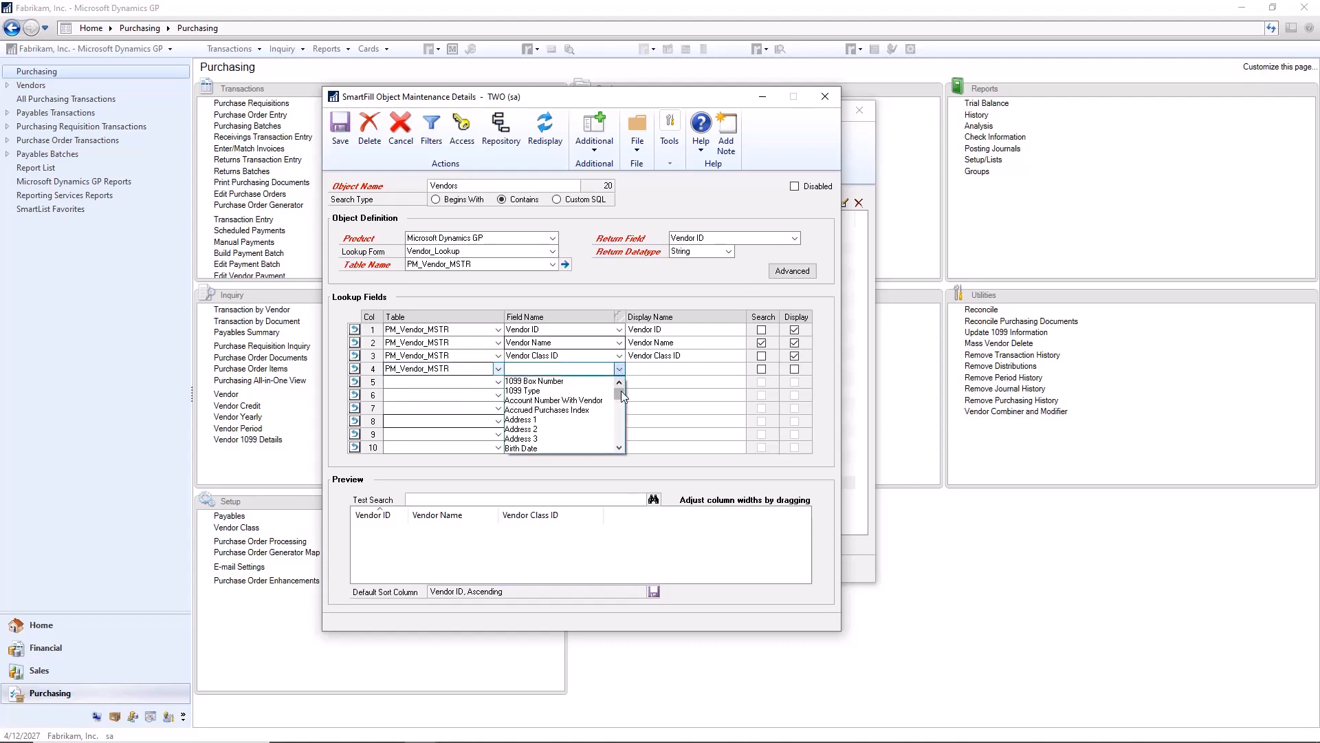
mouse_move(621, 391)
mouse_down()
mouse_move(620, 432)
mouse_move(620, 381)
mouse_move(617, 394)
mouse_up()
scroll(557, 416, down, 2)
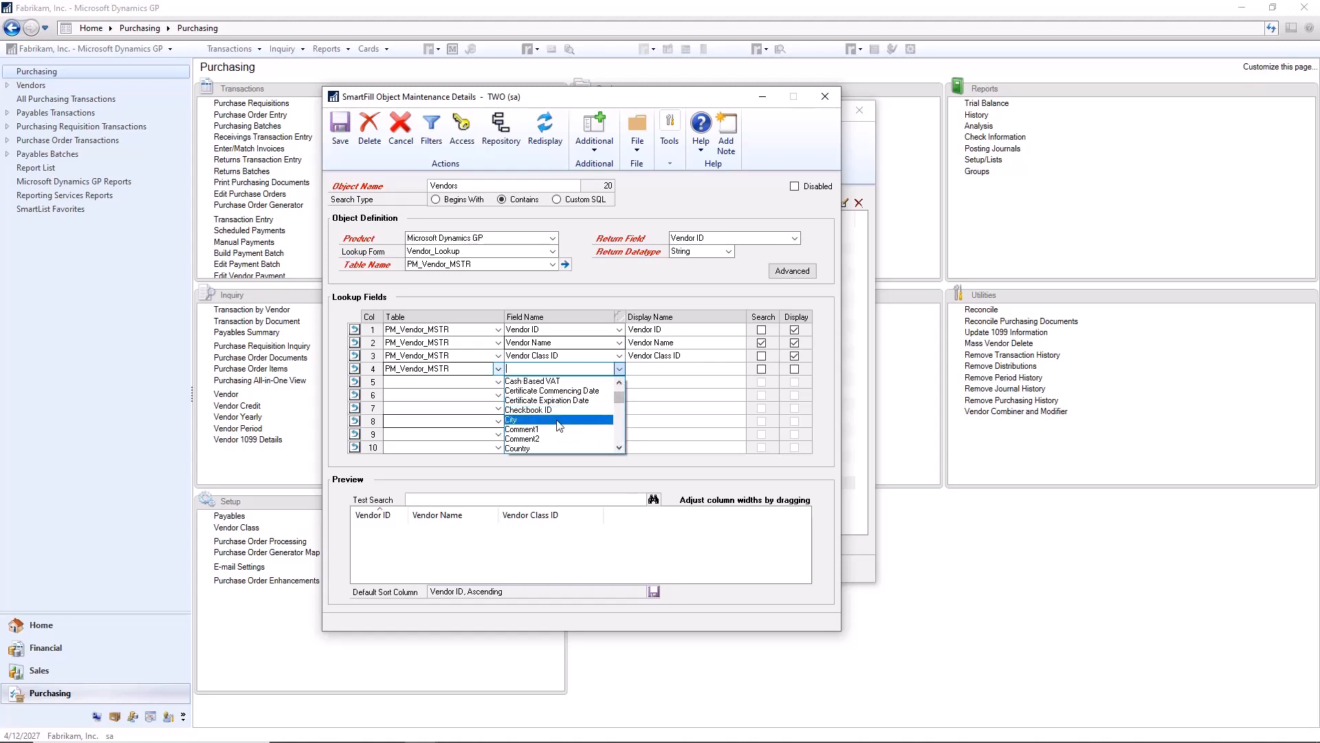
click(558, 420)
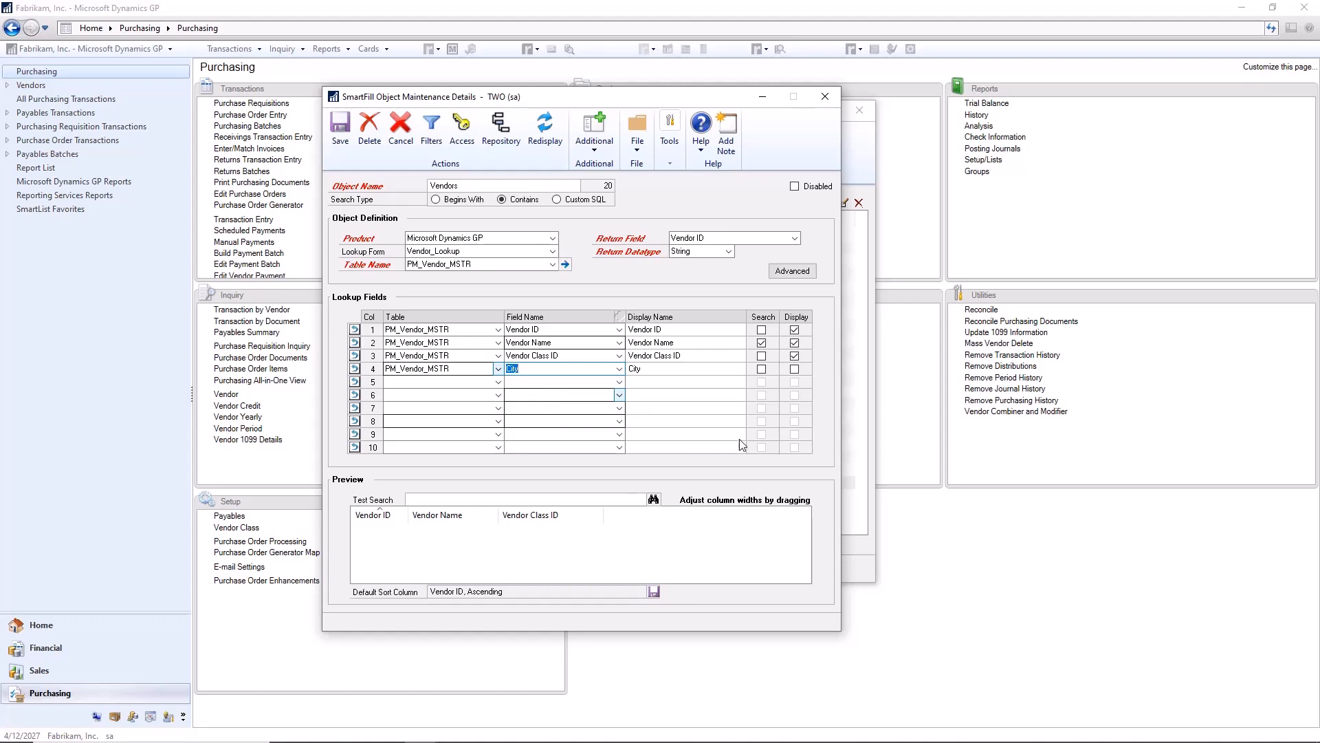
Step: Enable Search and Display for the City lookup field, then save the Vendors object and close the SmartFill windows
click(762, 369)
click(794, 369)
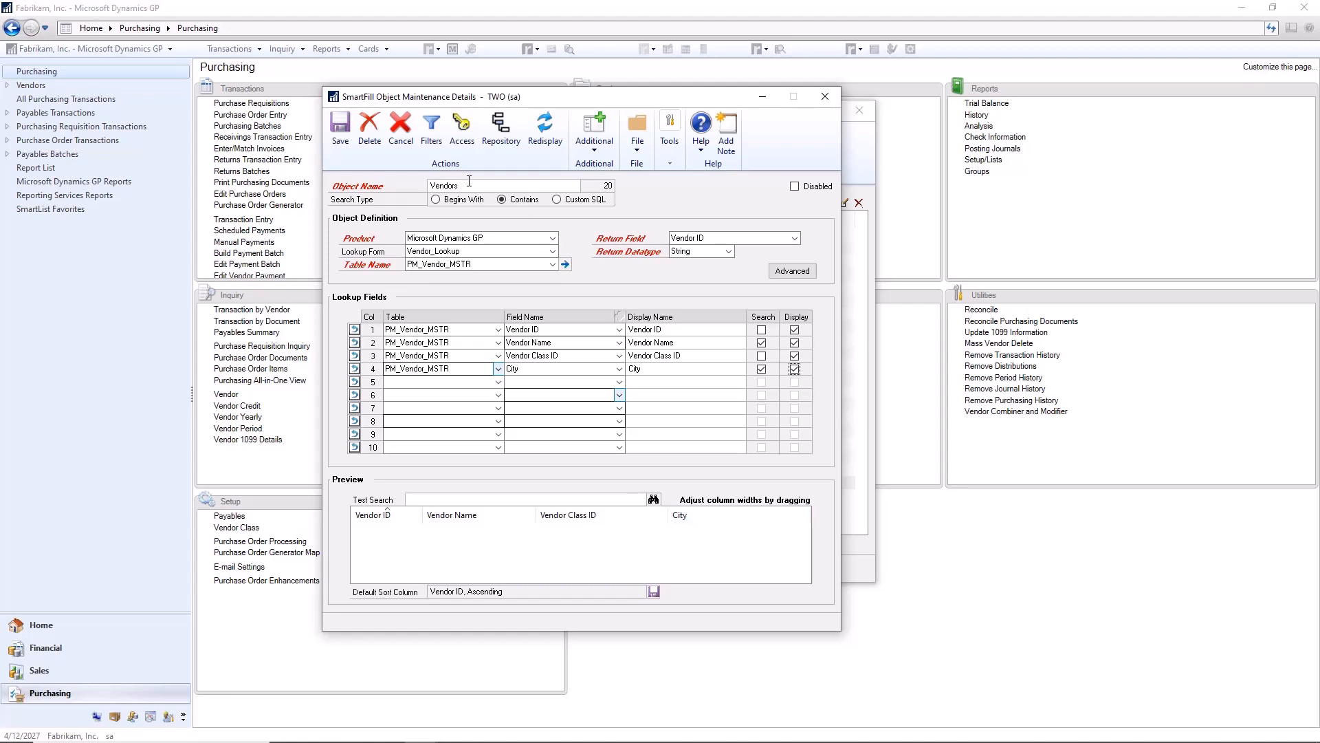
click(340, 142)
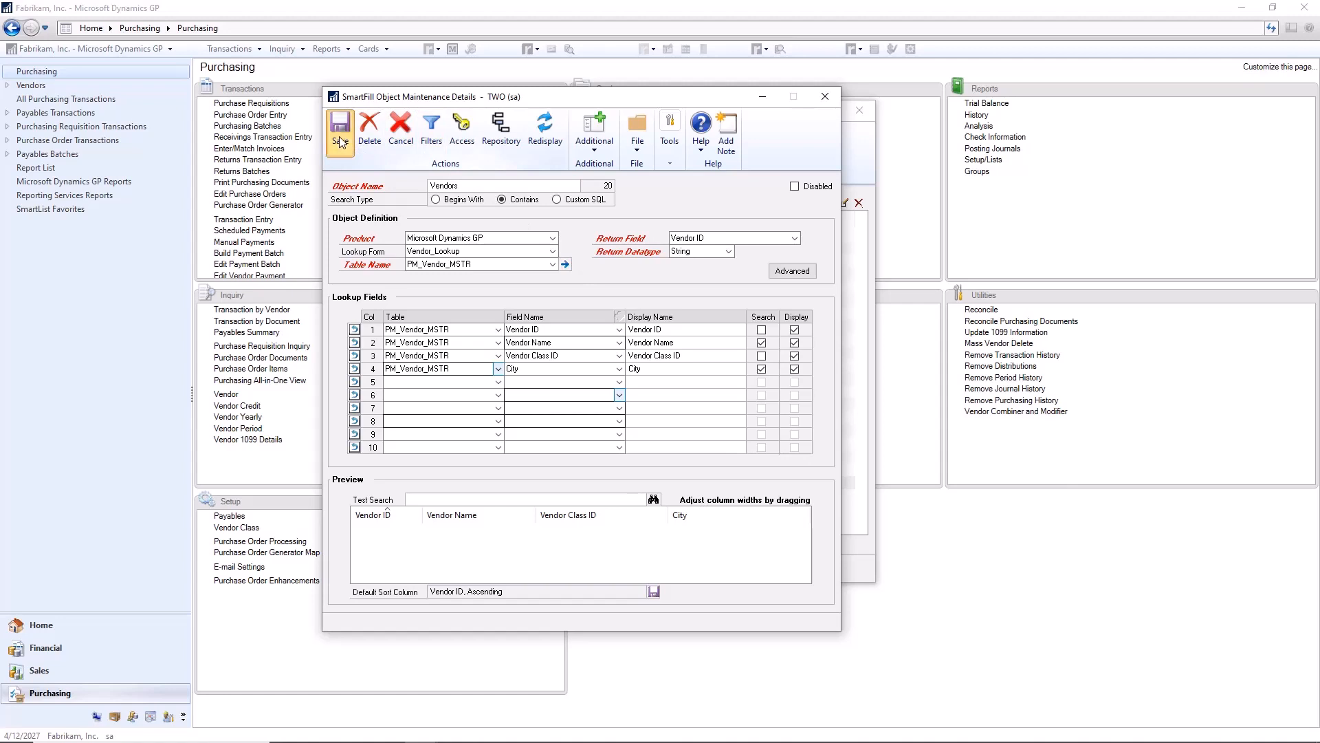
click(825, 96)
click(859, 111)
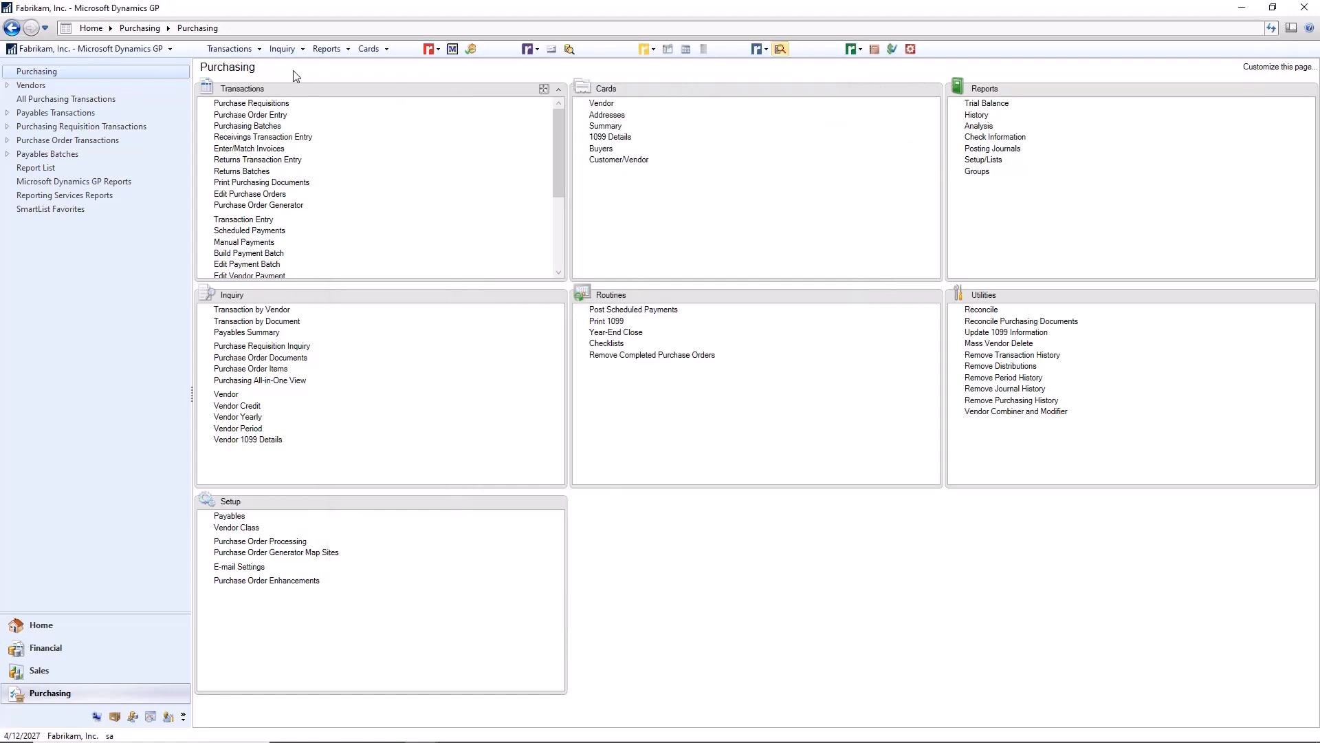
Step: Search the vendor lookup for CHICAGO from Vendor Maintenance and widen the results window to show the full City column
click(369, 49)
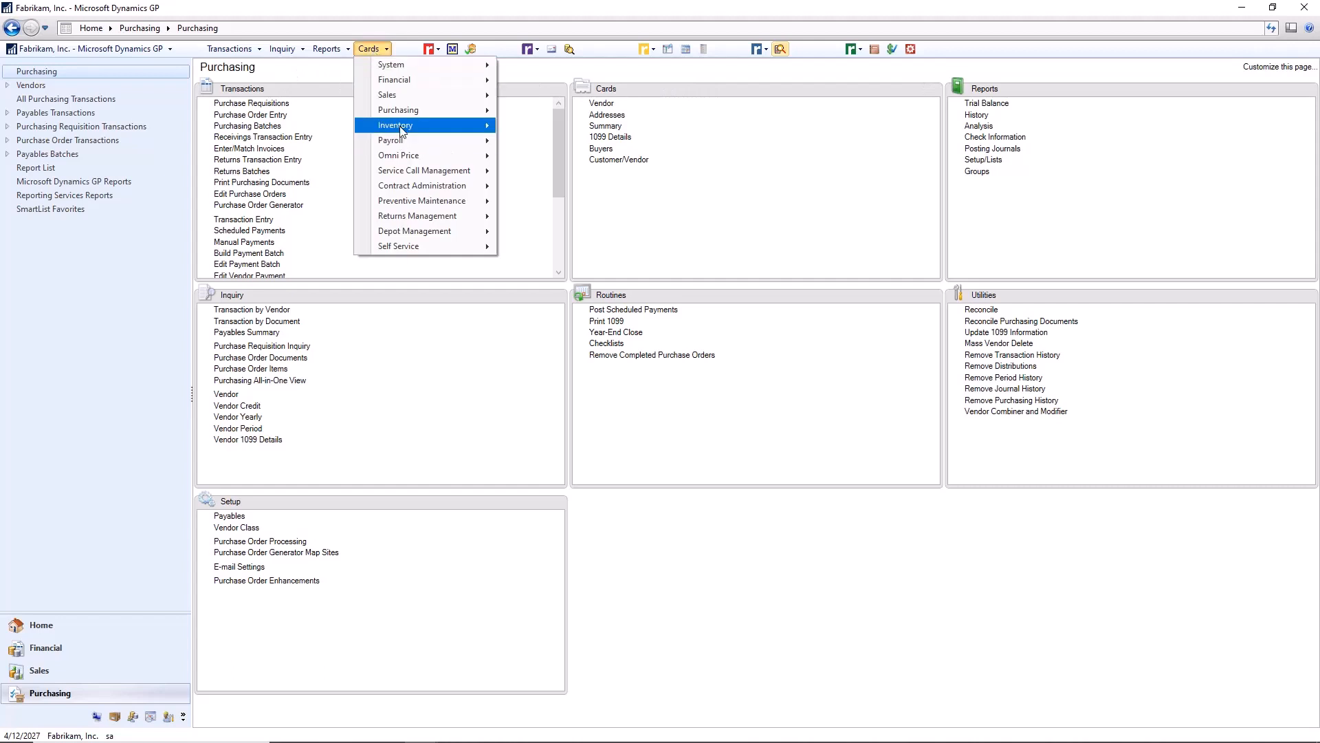
mouse_move(399, 111)
click(531, 112)
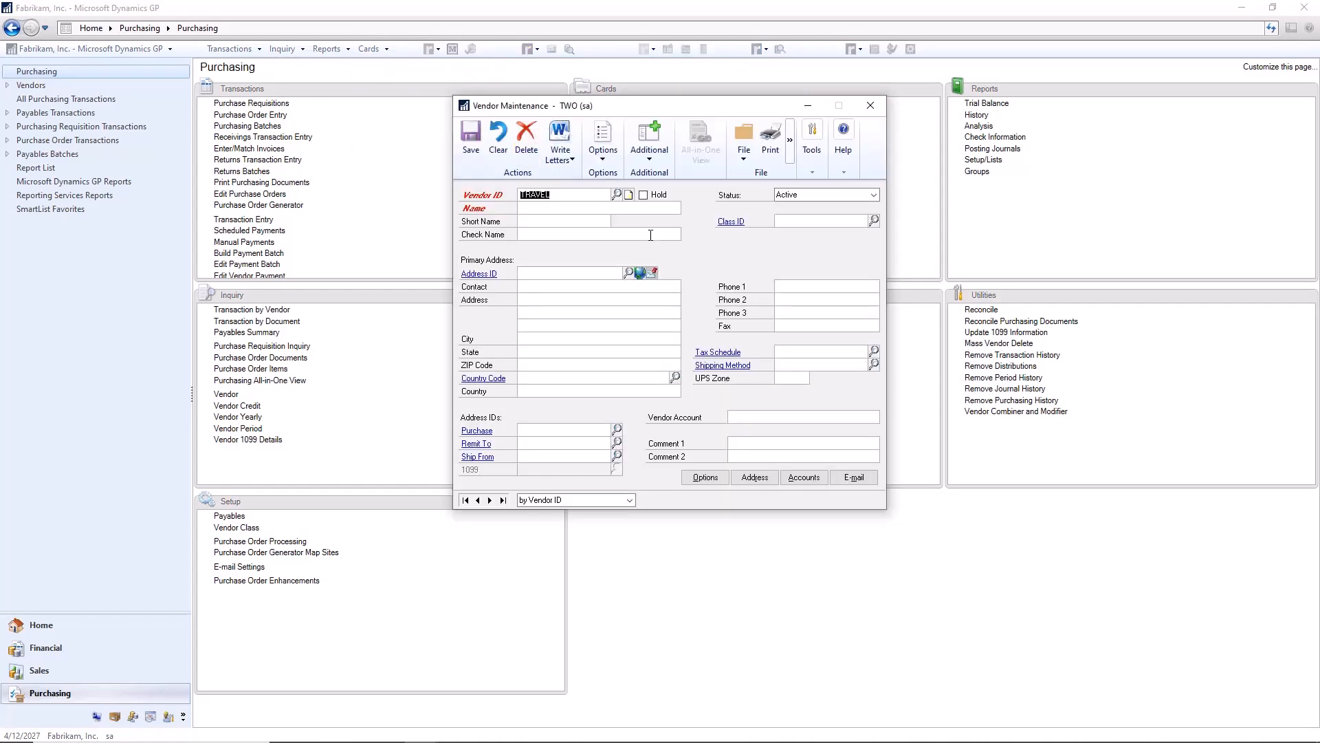
key(BackSpace)
text(CHICAGO)
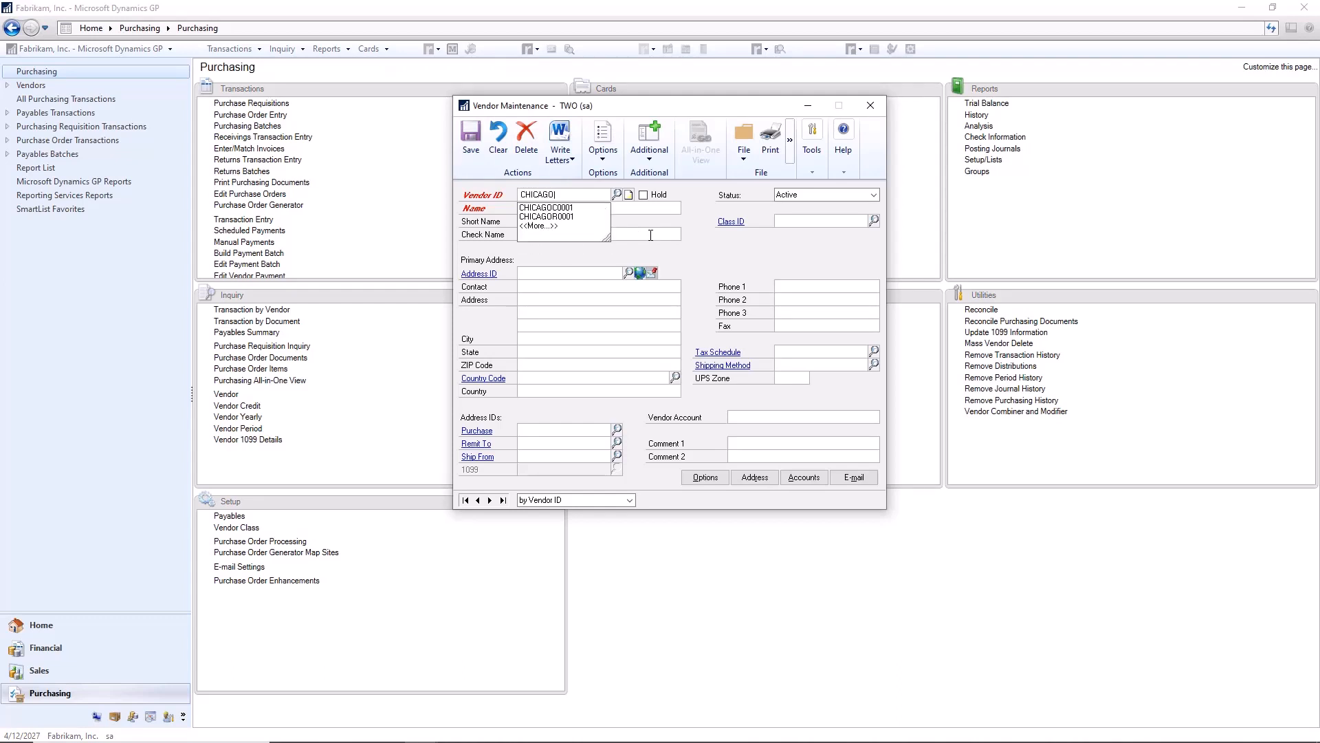
key(Tab)
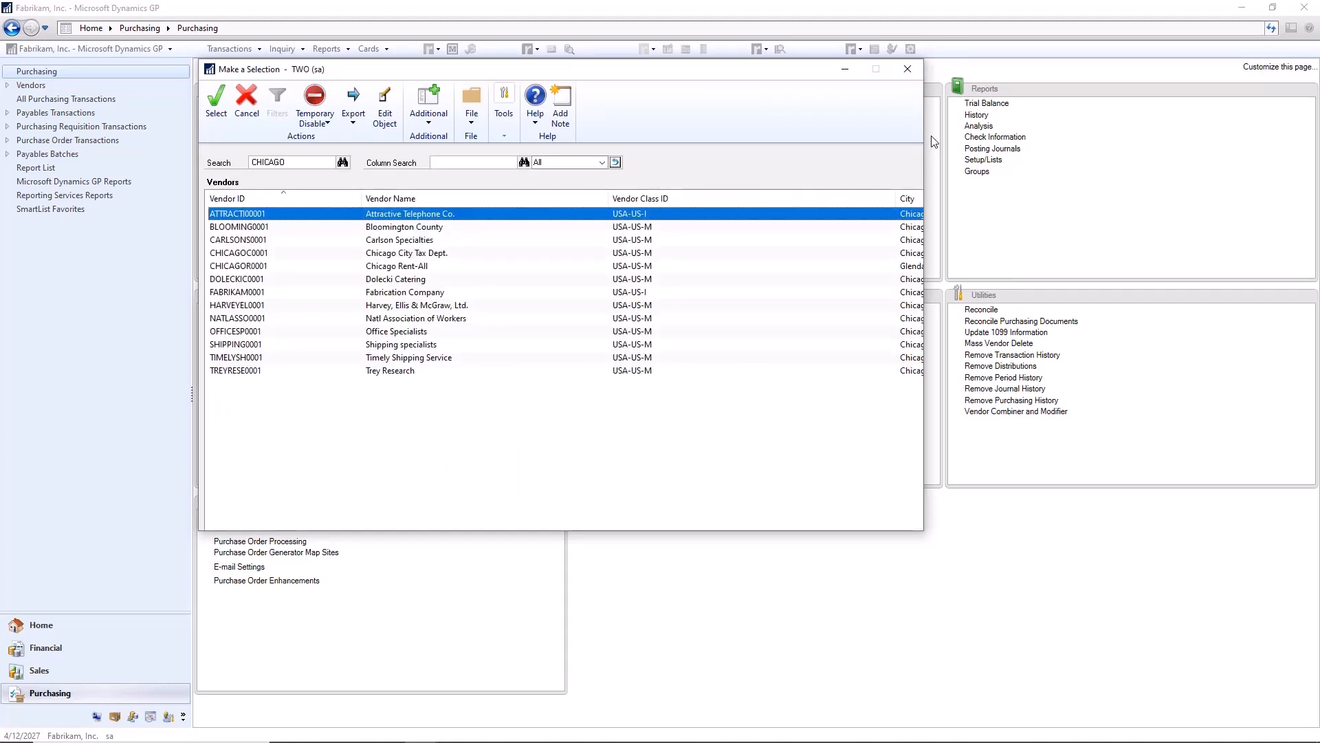
drag(928, 128, 1016, 128)
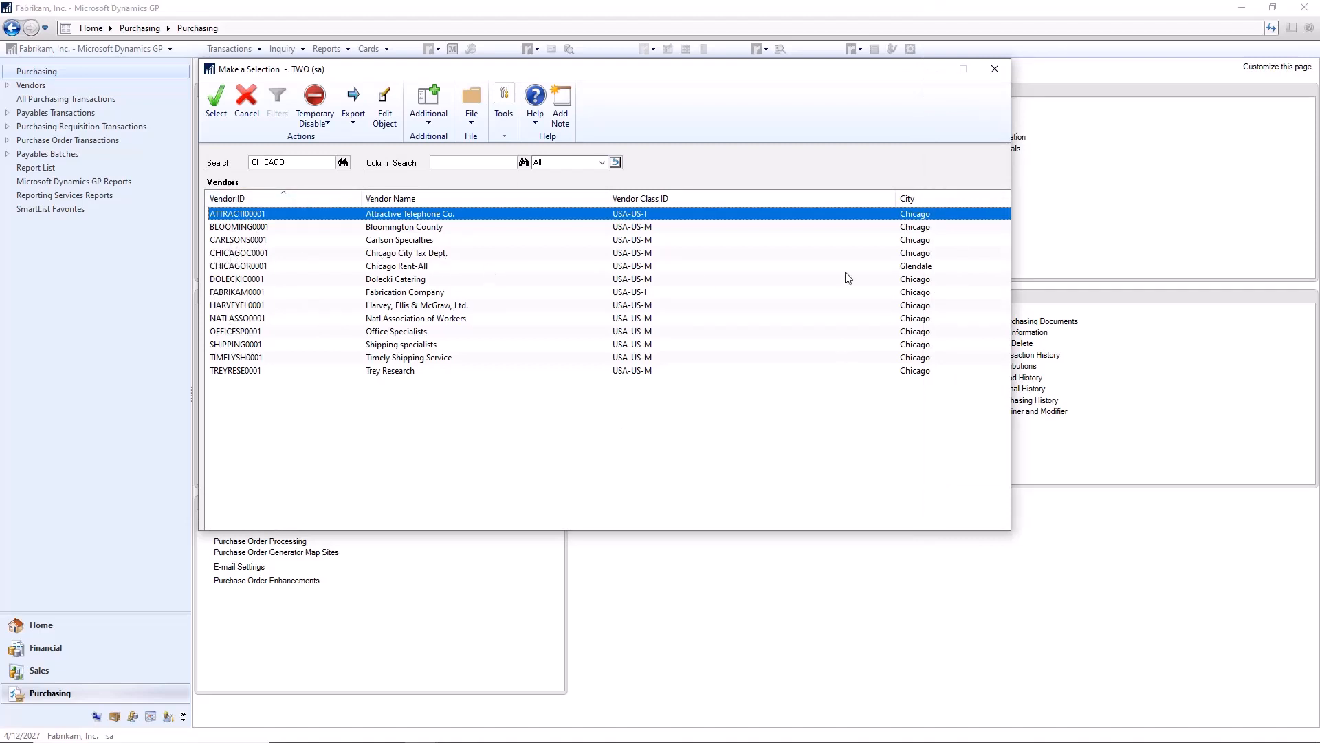
Step: Highlight the Chicago Rent-All vendor in the lookup results, then close the lookup and Vendor Maintenance
click(917, 267)
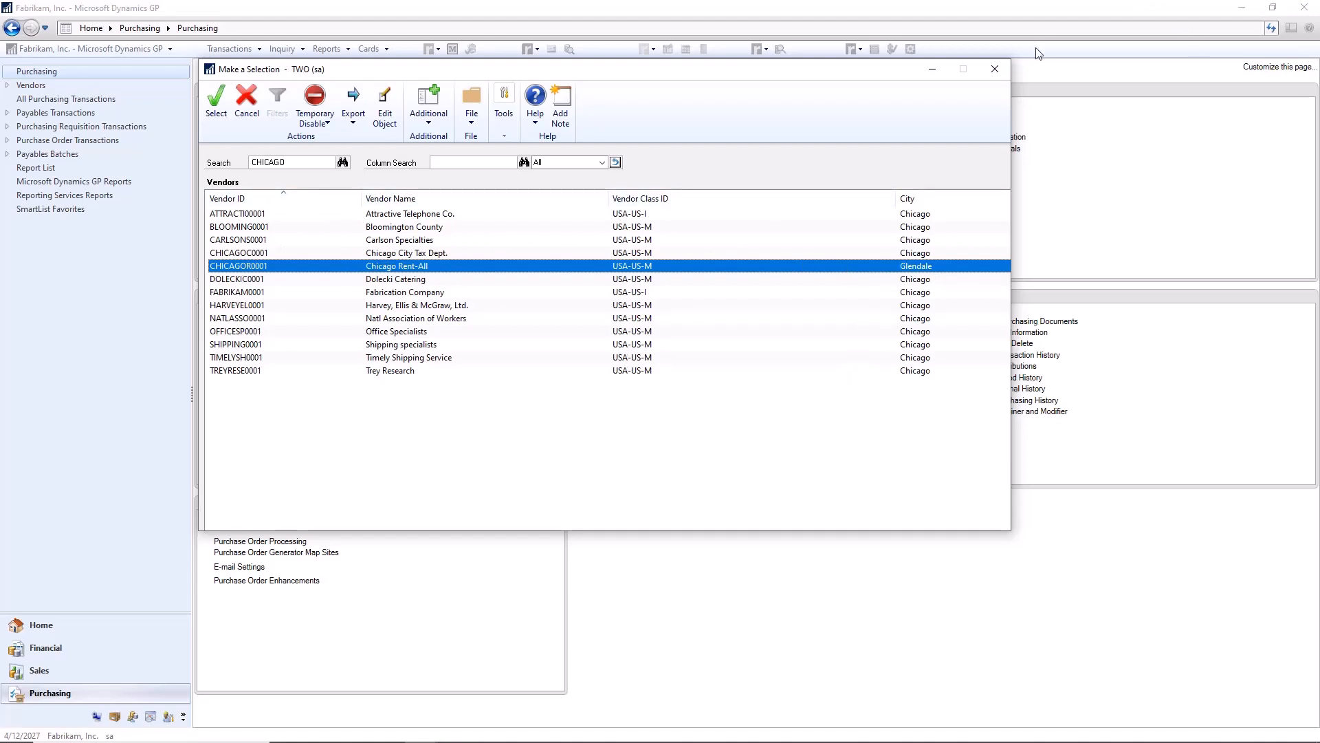
click(1005, 71)
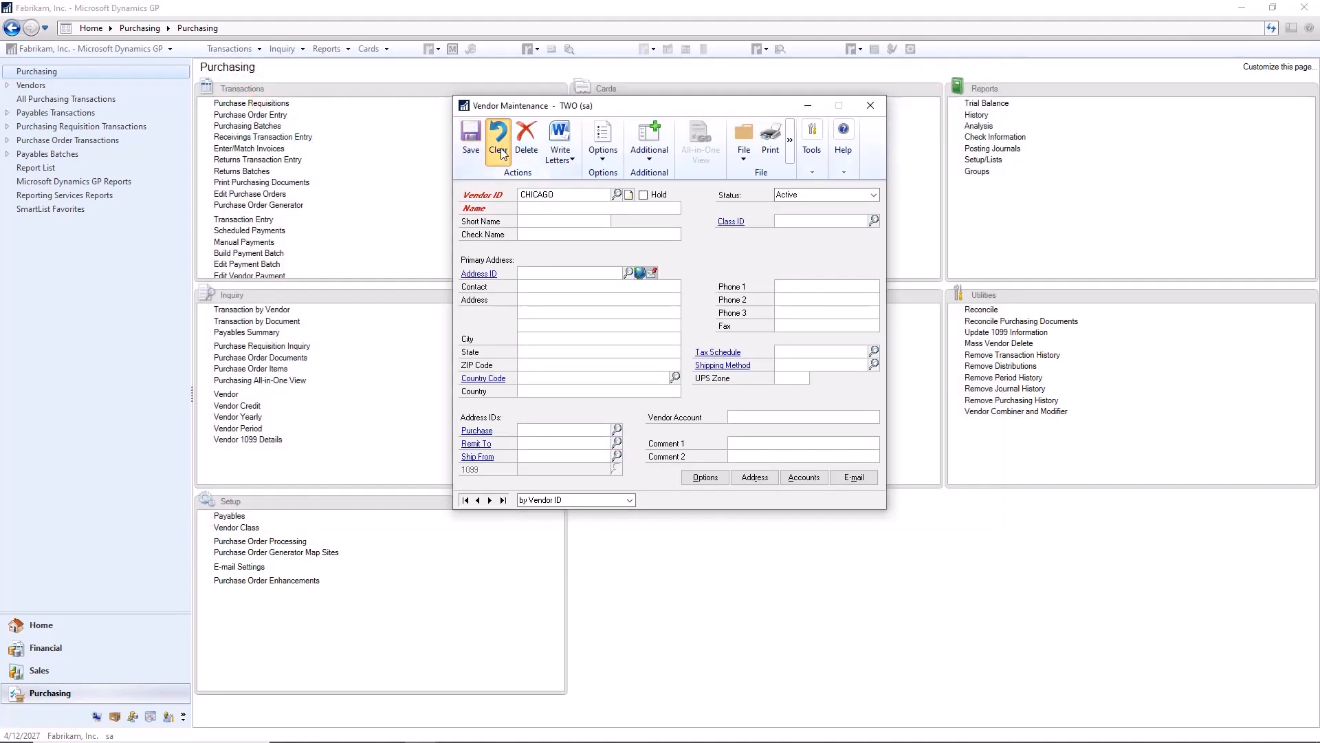
click(871, 105)
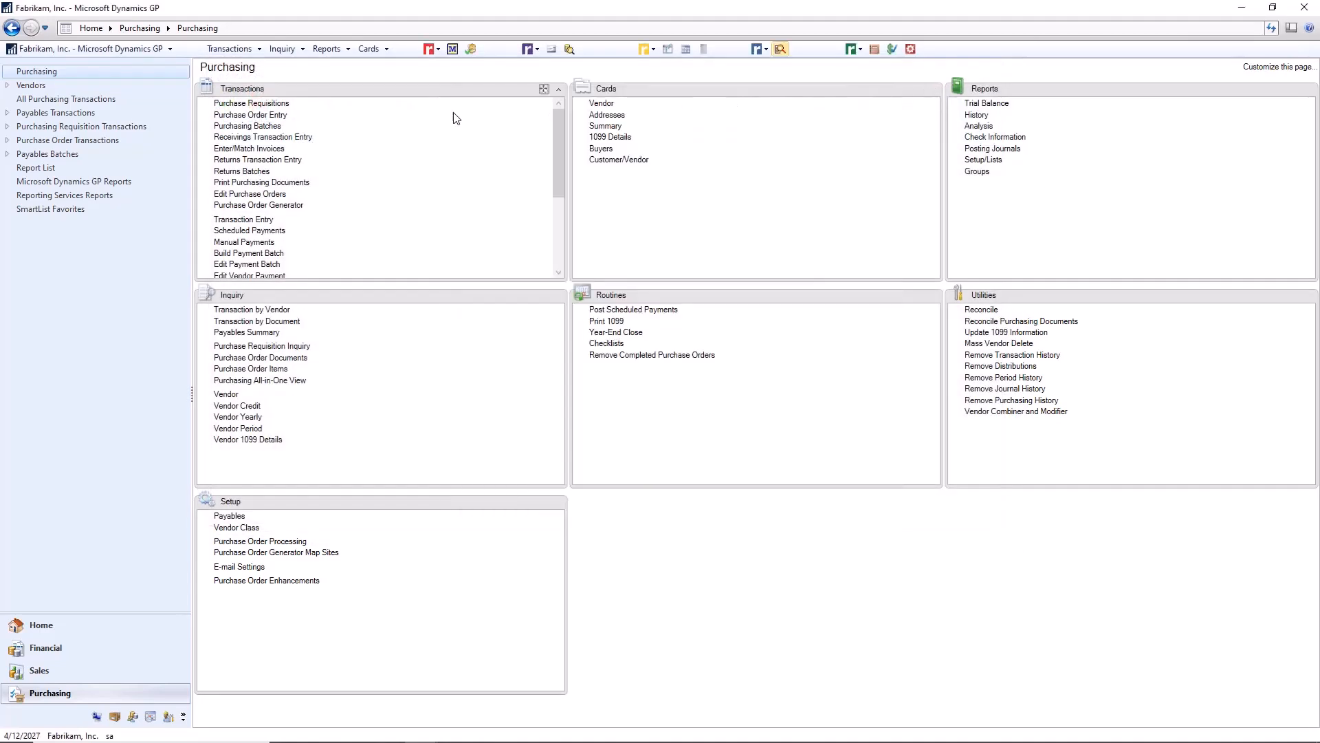
Step: Search the customer lookup for VIP from Customer Maintenance, and widen the Customer Name column in the results
click(379, 49)
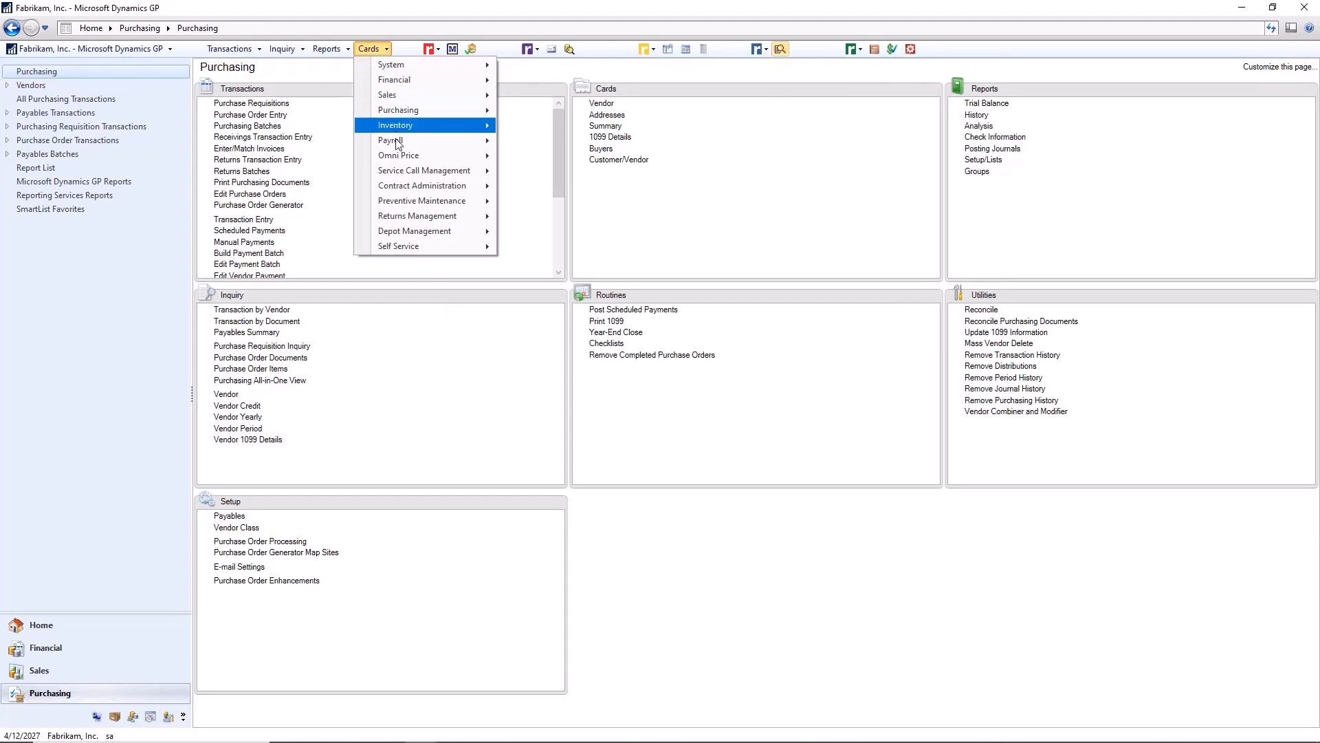
mouse_move(399, 95)
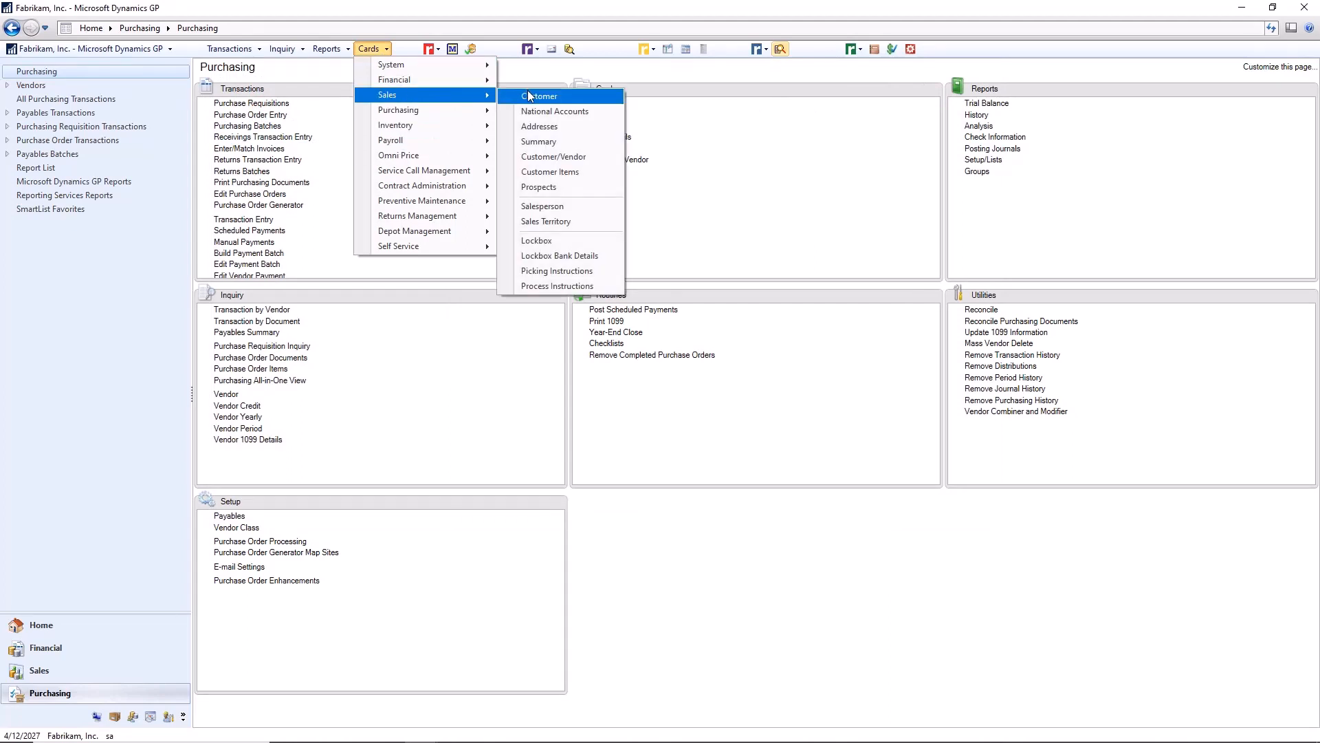
click(533, 96)
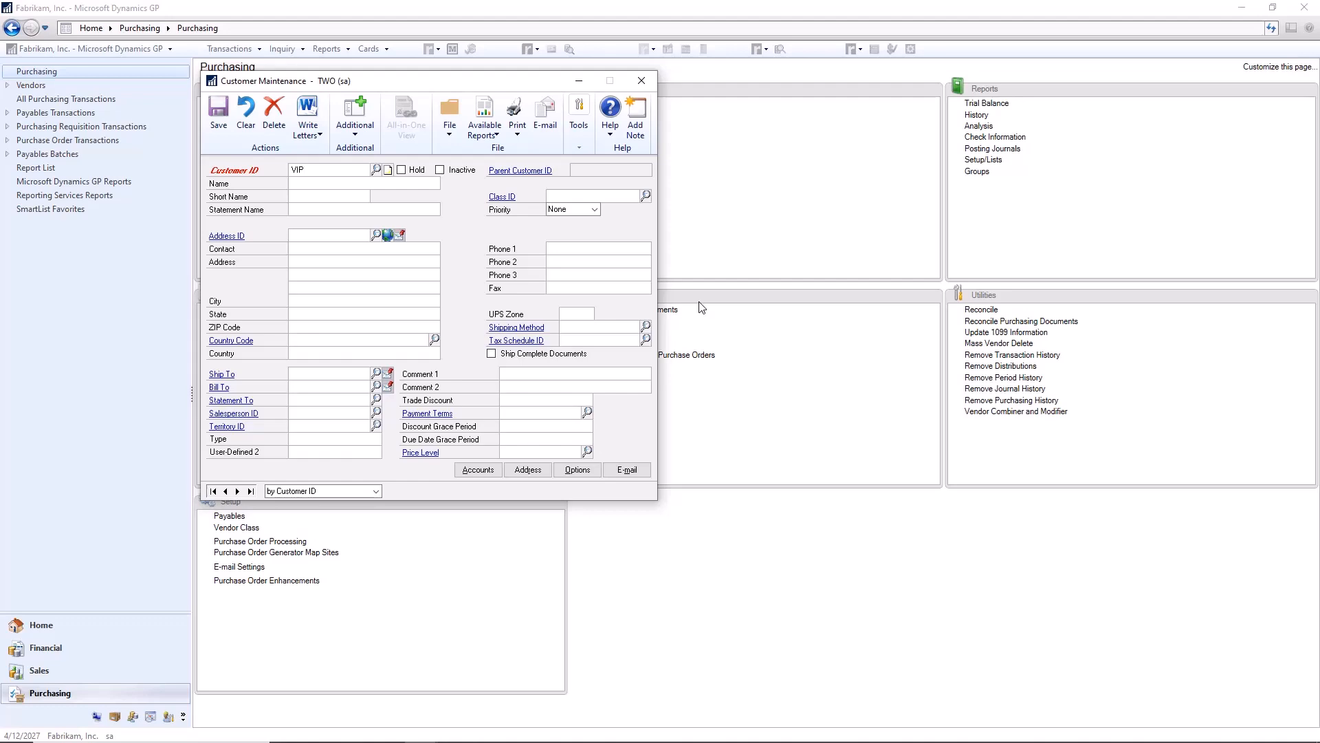
key(Tab)
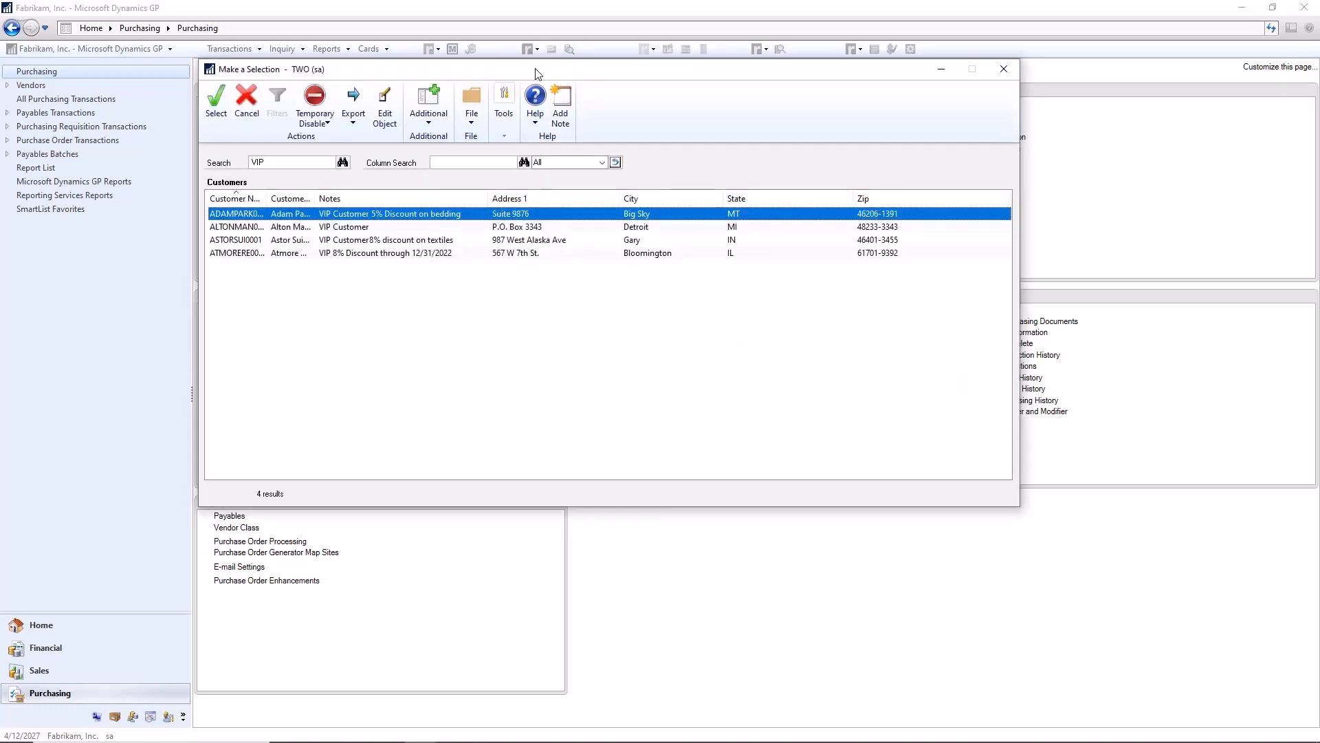
drag(536, 72, 802, 63)
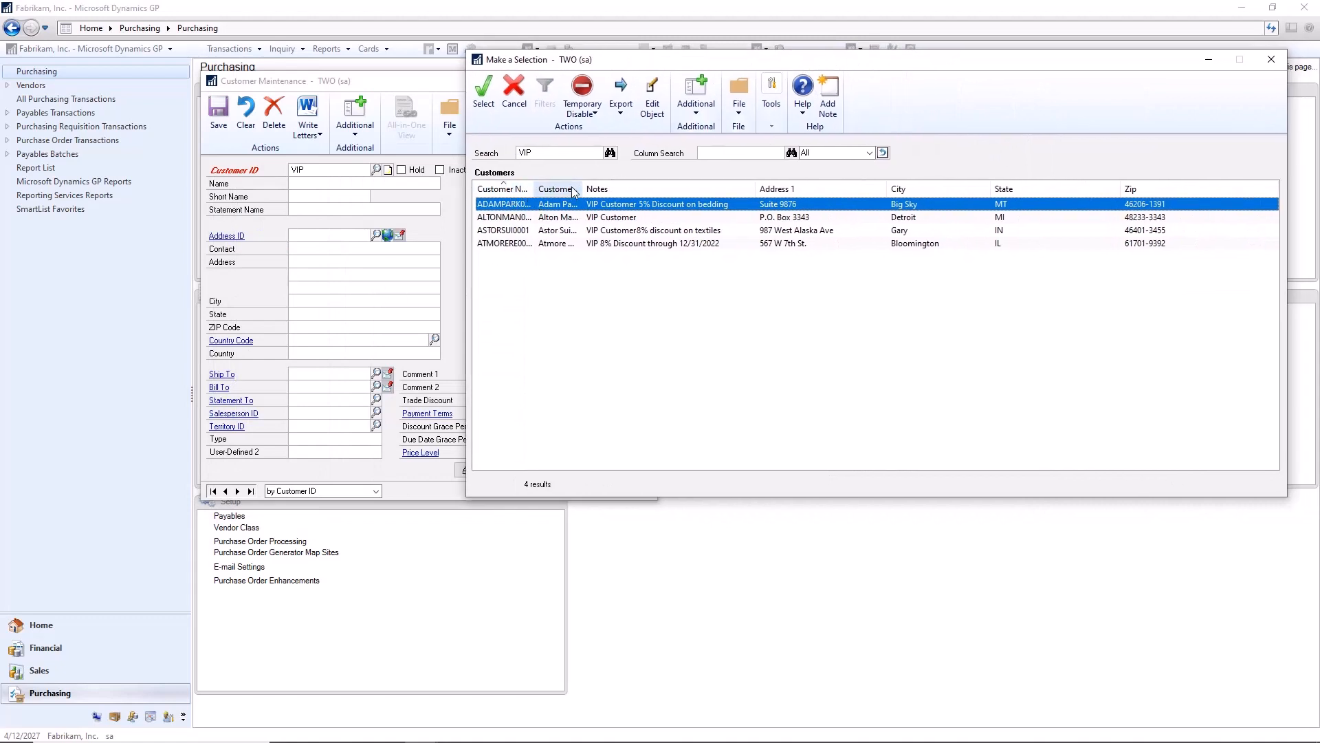
drag(581, 184, 638, 184)
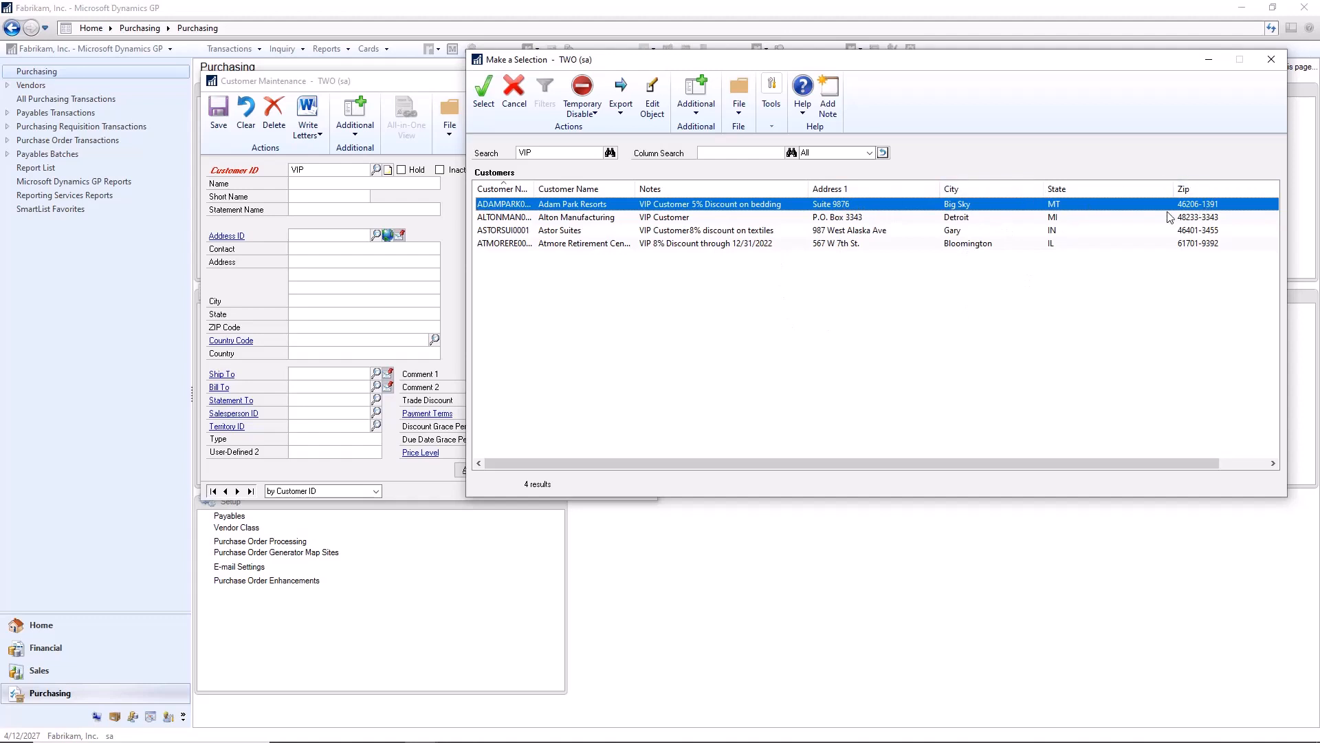
Step: Export the VIP customer results to formatted Excel and switch to the exported workbook
click(623, 117)
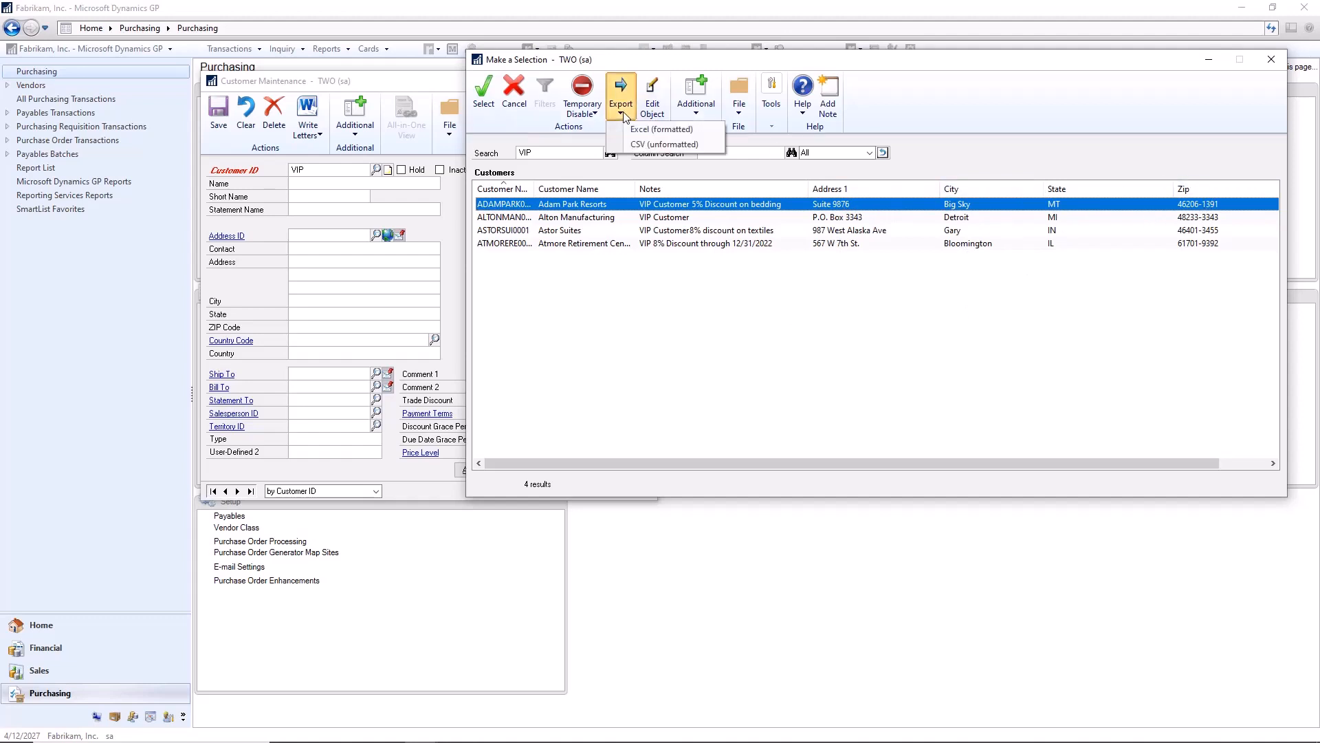
click(642, 129)
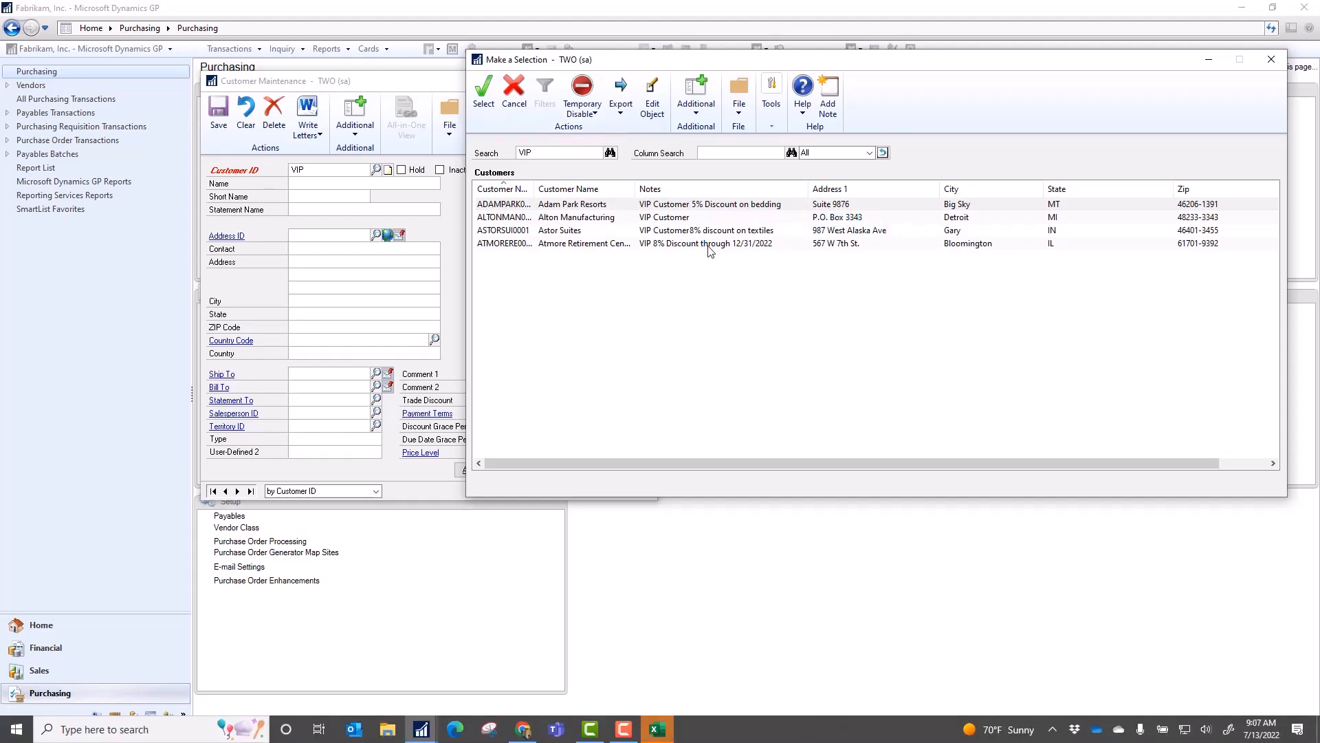
click(657, 731)
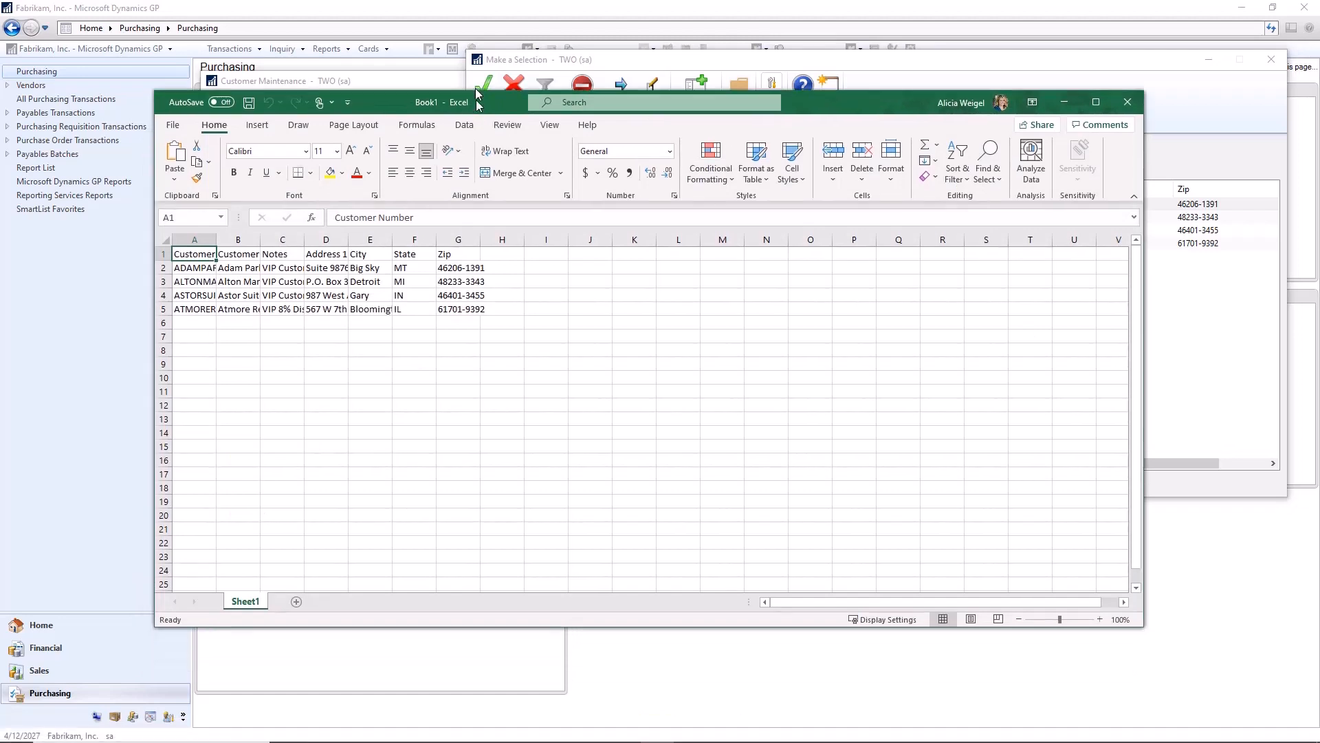
drag(479, 103, 478, 69)
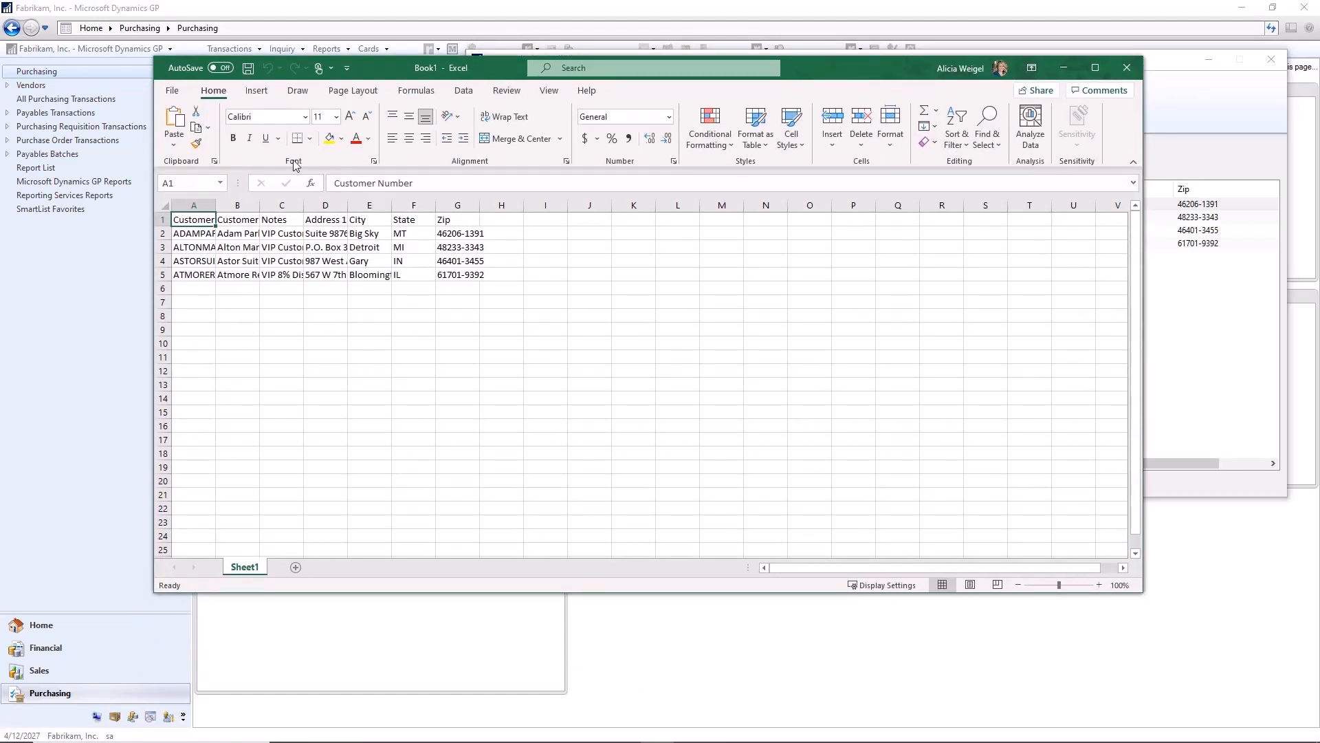
Step: Widen the Customer Number, Customer Name and Address 1 columns in the exported sheet, and hide the Notes column
drag(217, 205, 297, 204)
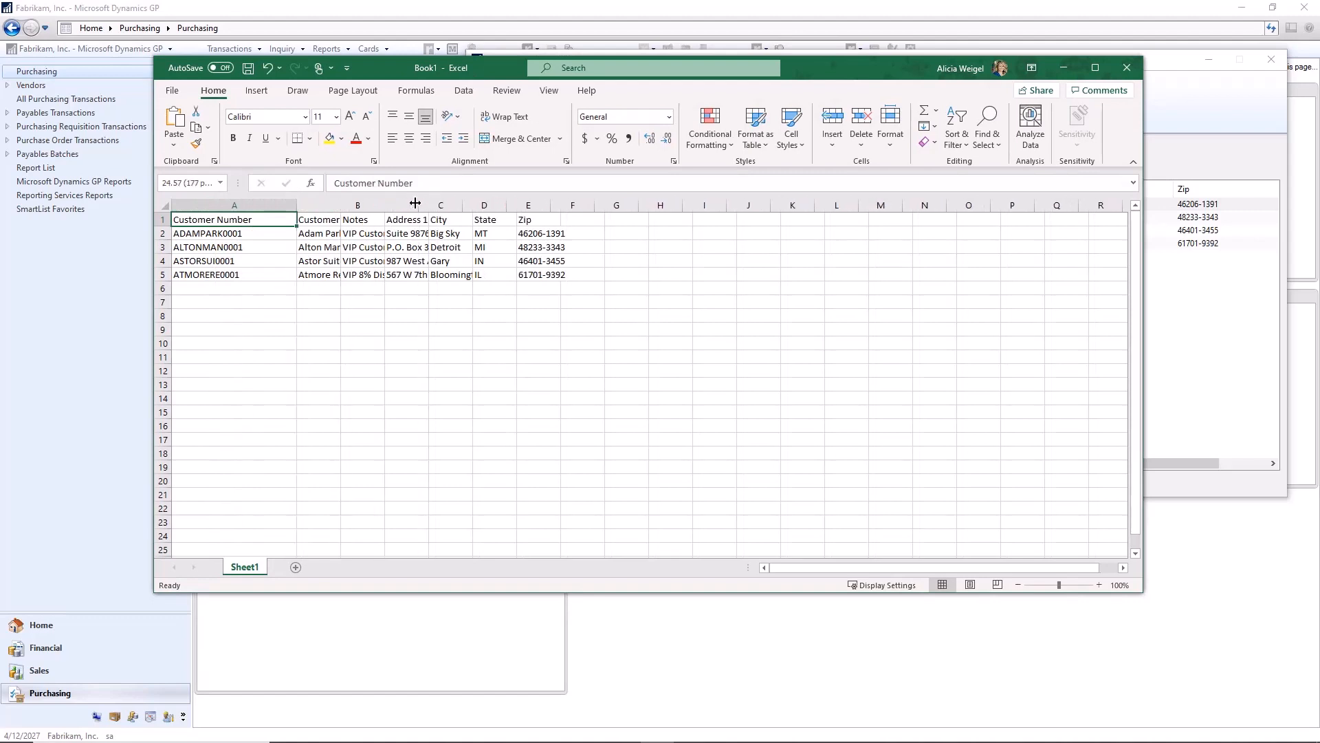
double_click(340, 205)
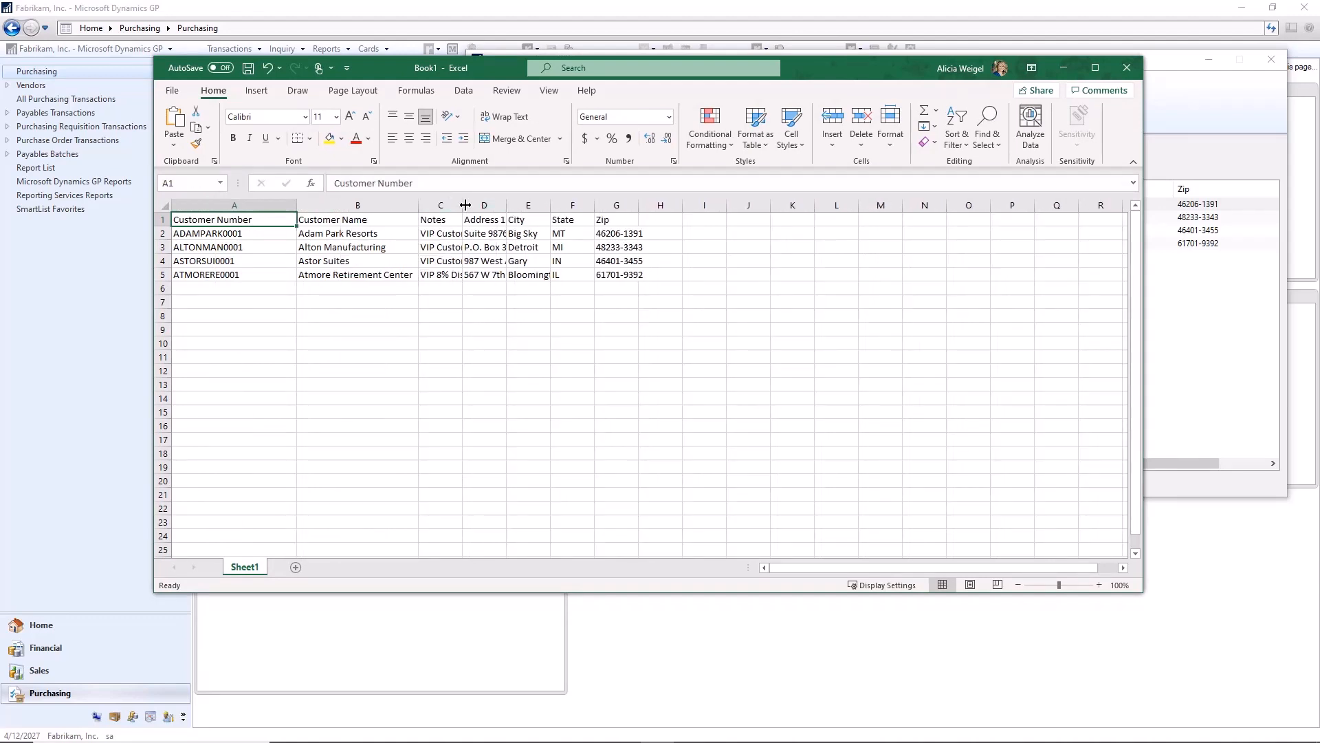
drag(507, 205, 598, 205)
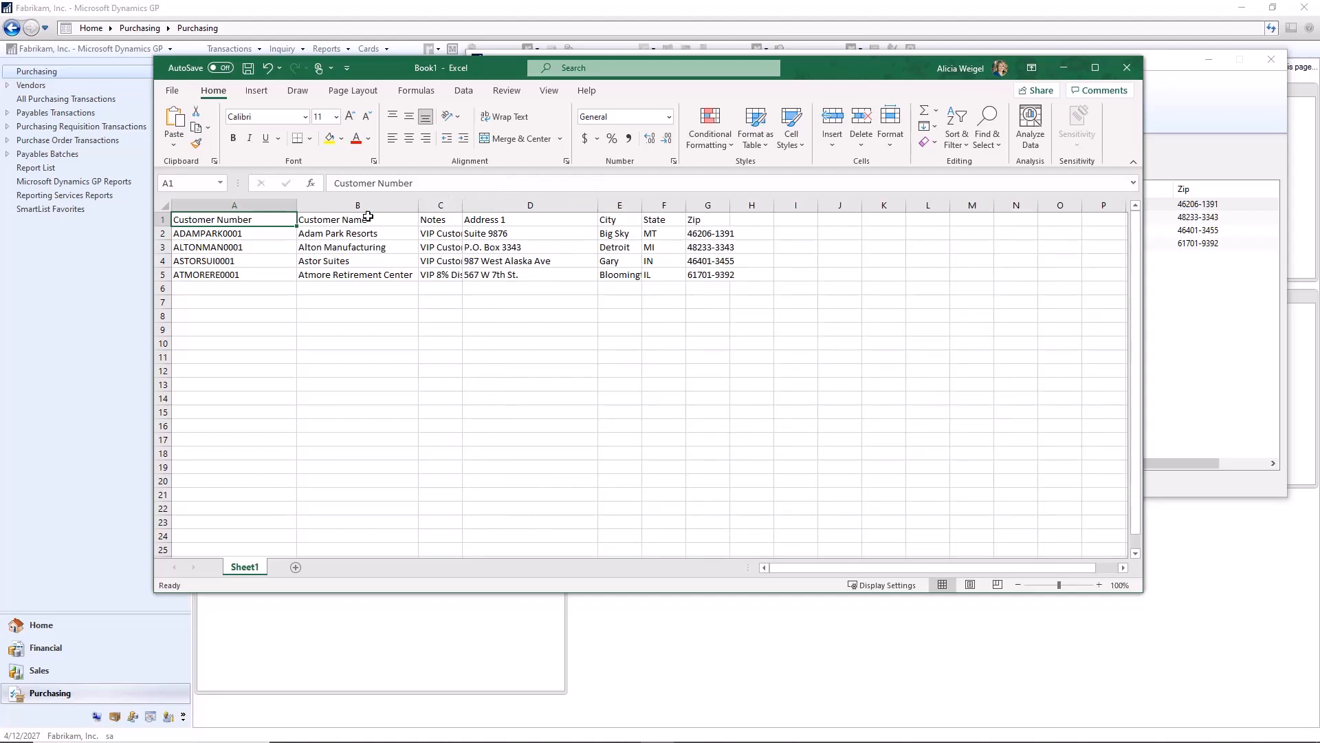
click(440, 205)
right_click(445, 204)
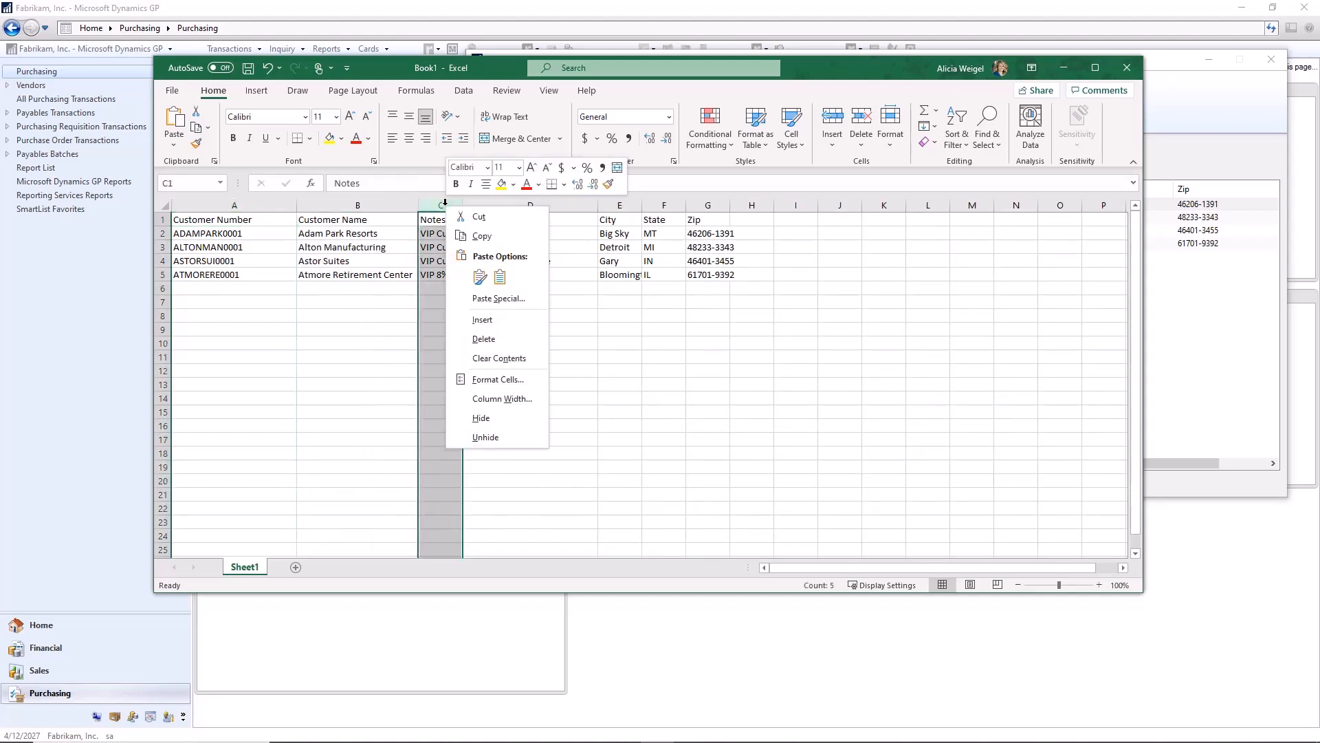
click(481, 419)
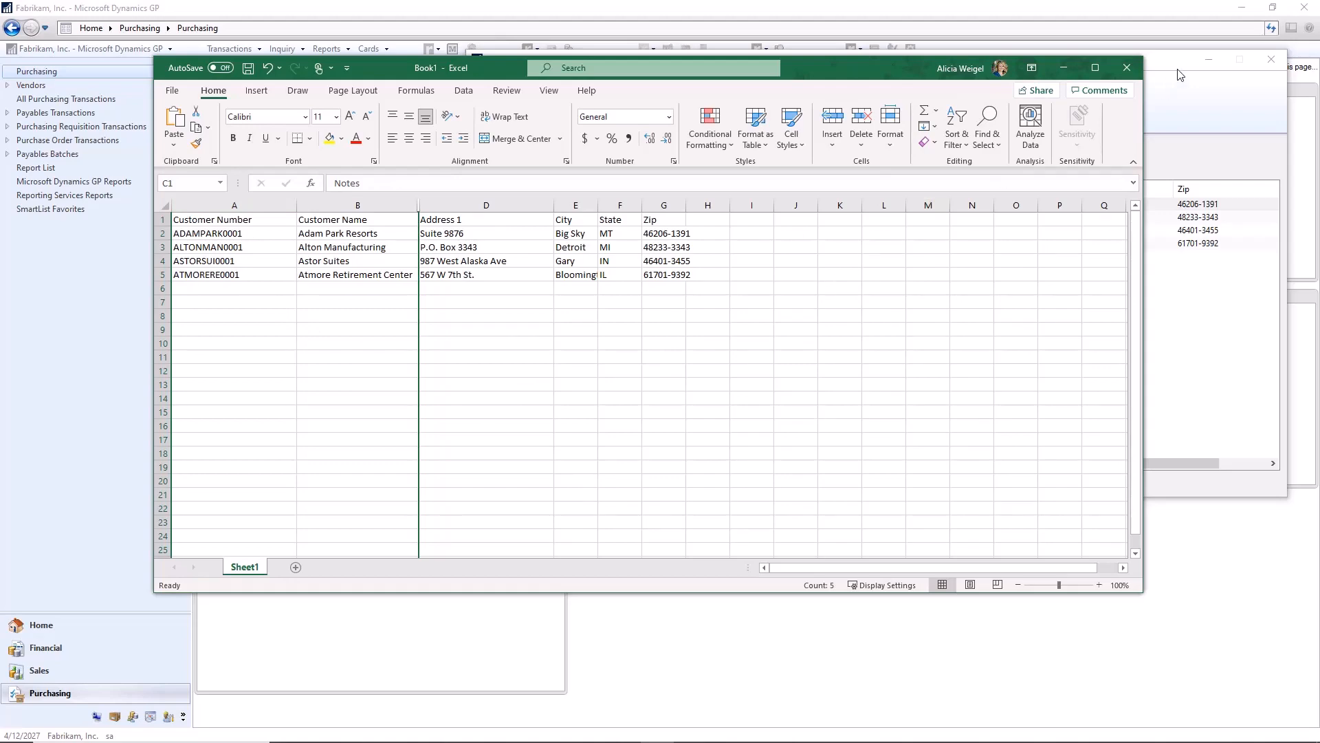
Step: Close the exported workbook without saving, then close the customer lookup and Customer Maintenance
click(1126, 68)
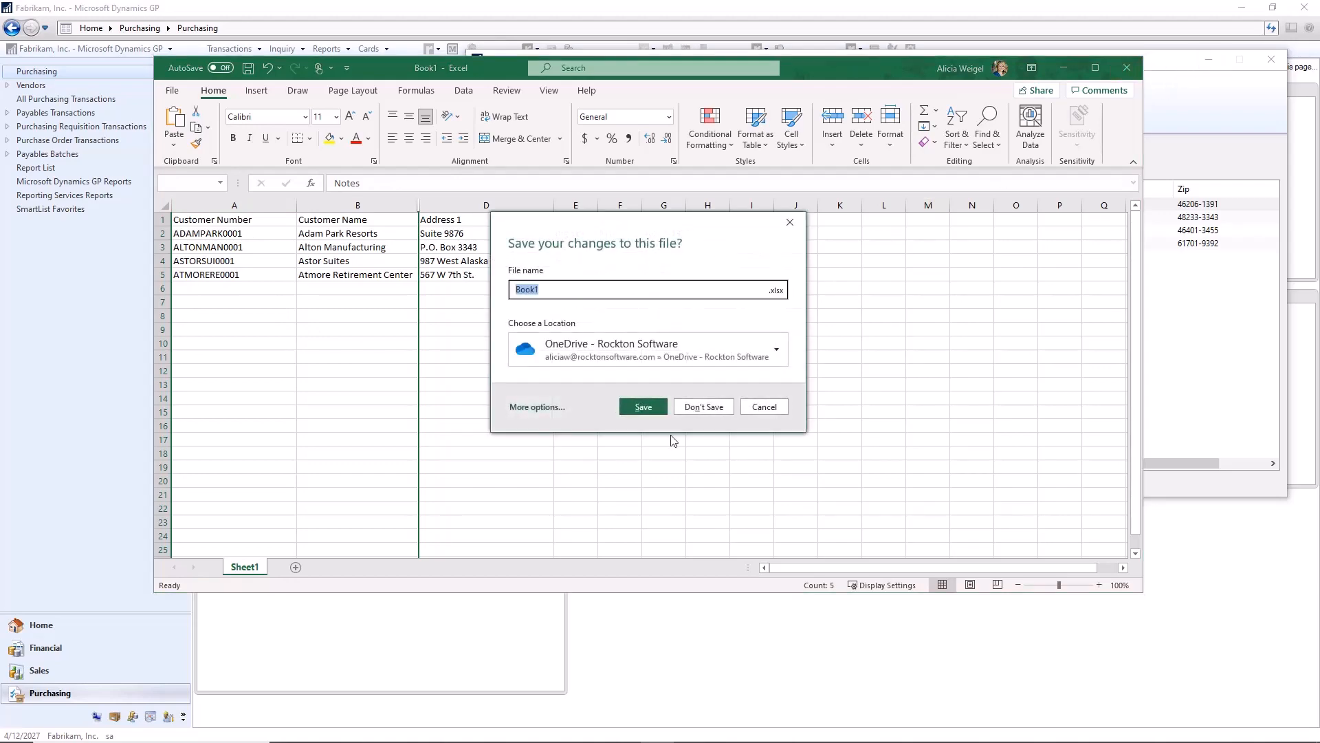
click(704, 408)
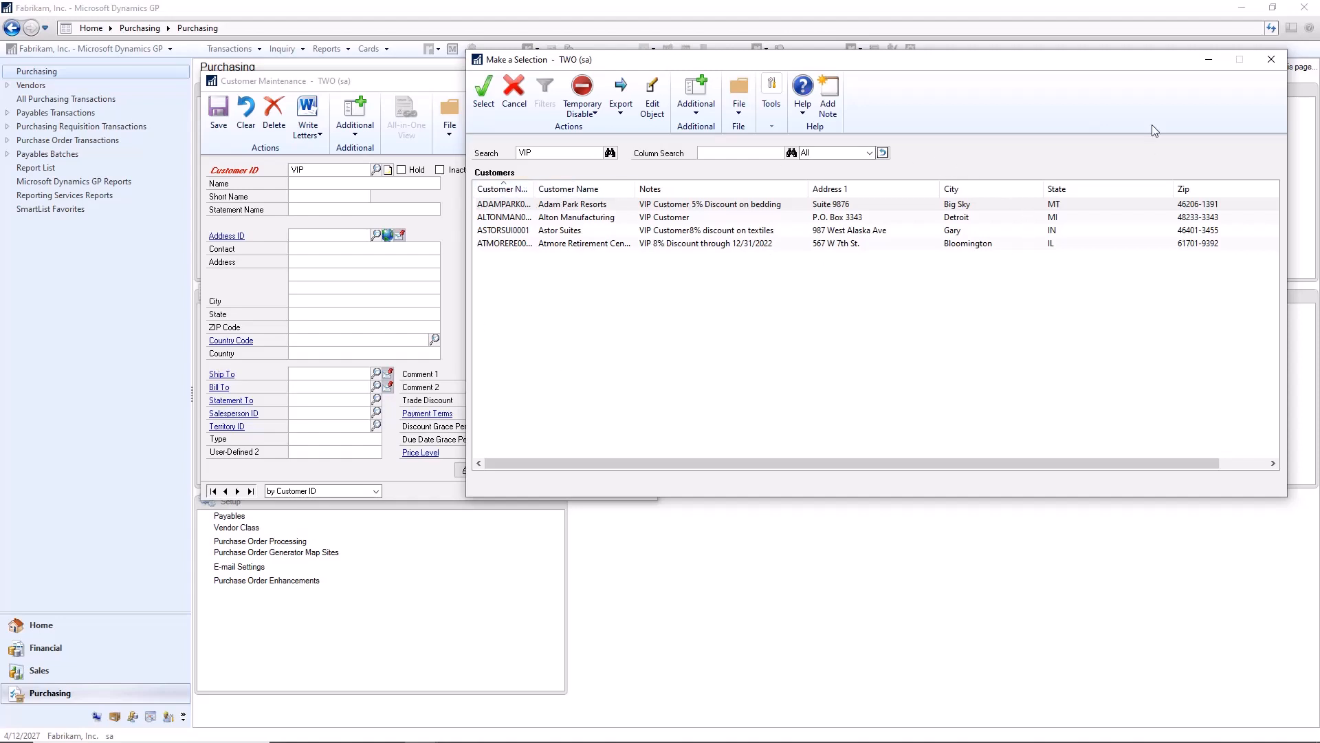
click(1271, 59)
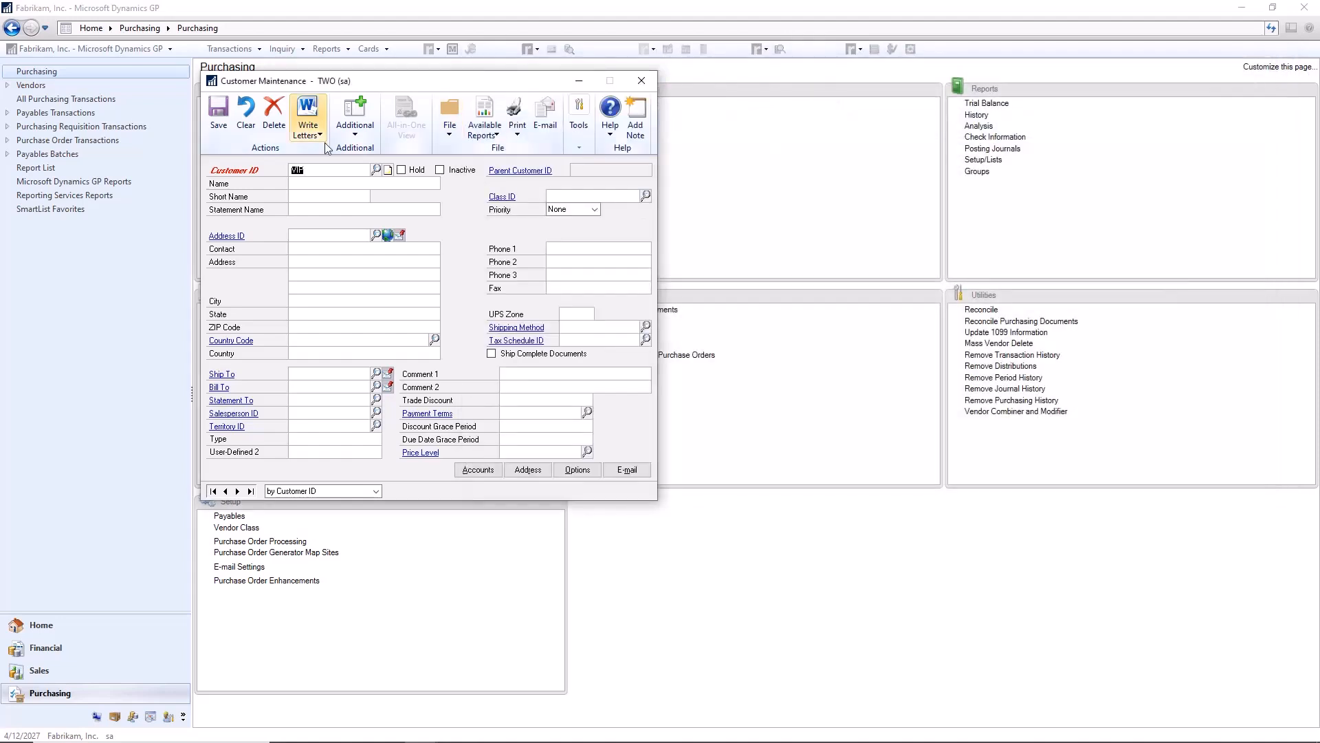
click(246, 113)
click(641, 81)
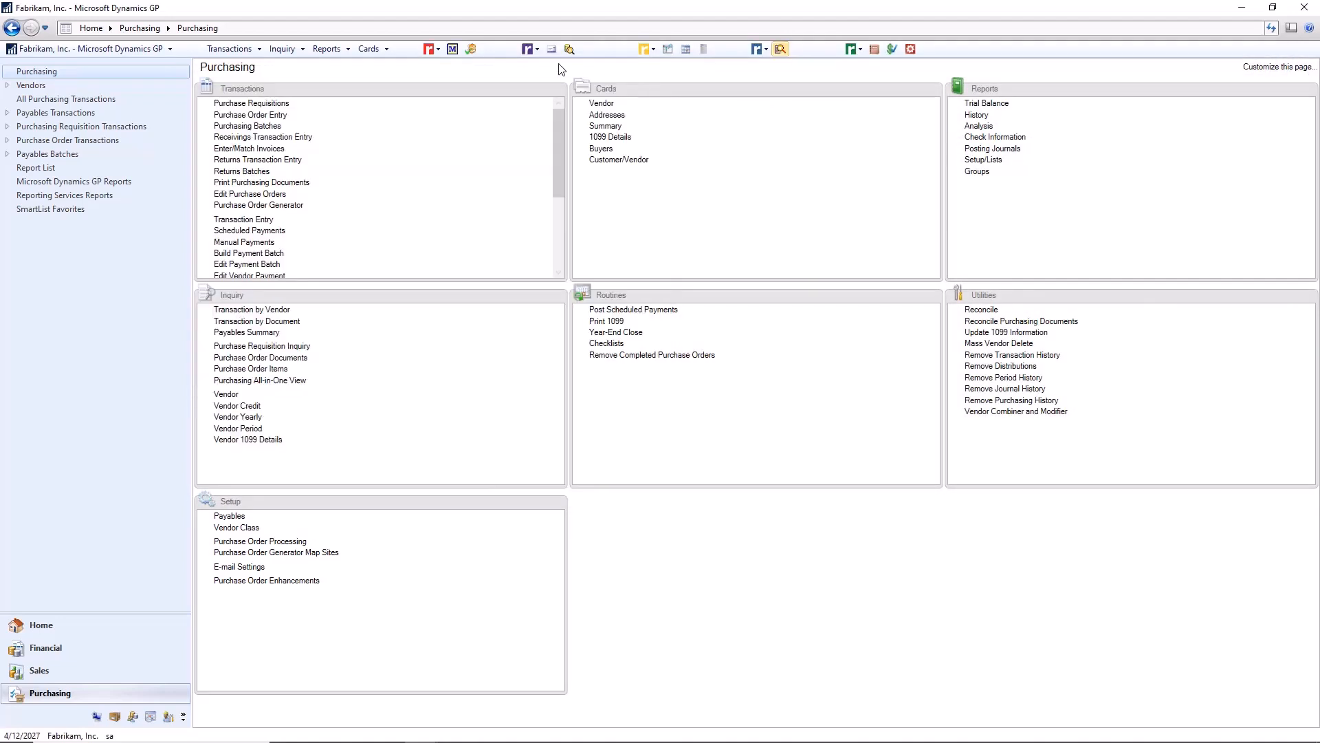
Step: Start a Sales Transaction Entry invoice and fill in Atmore Retirement Center as the customer using a VIP lookup
click(229, 48)
mouse_move(244, 87)
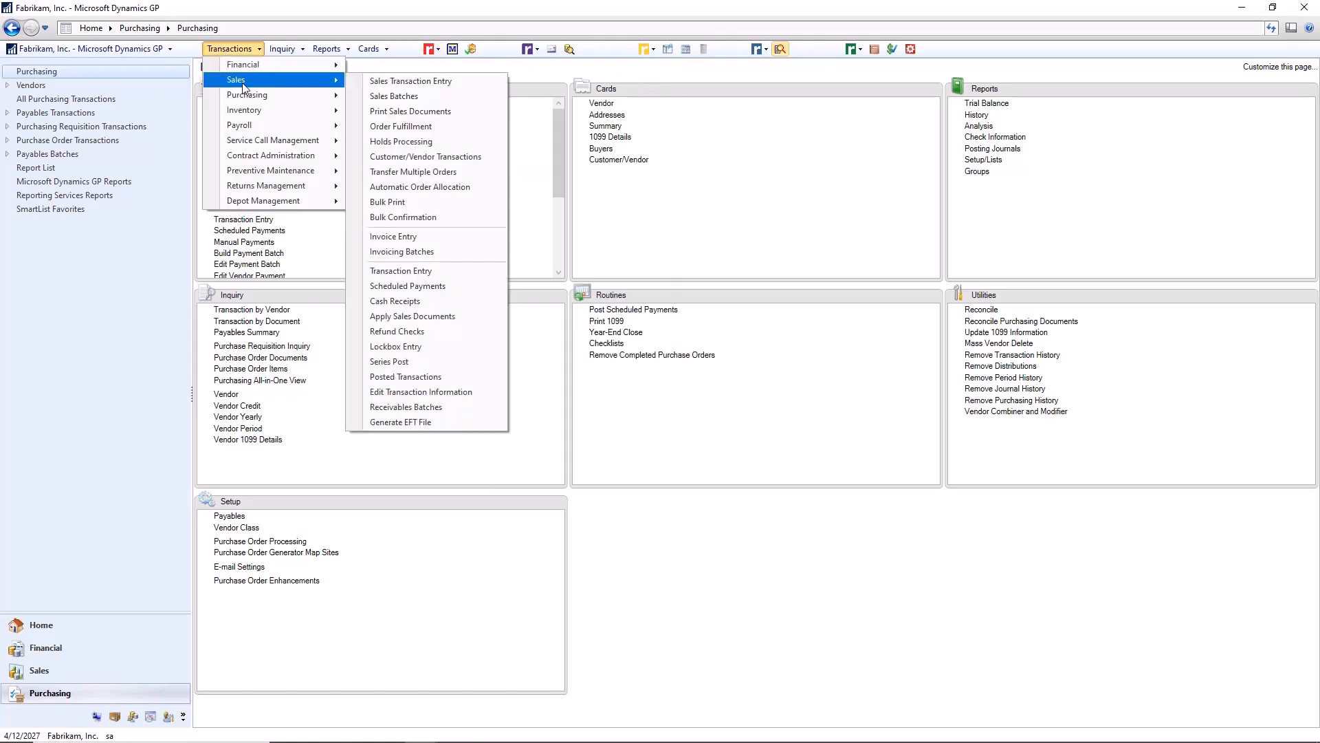
click(426, 81)
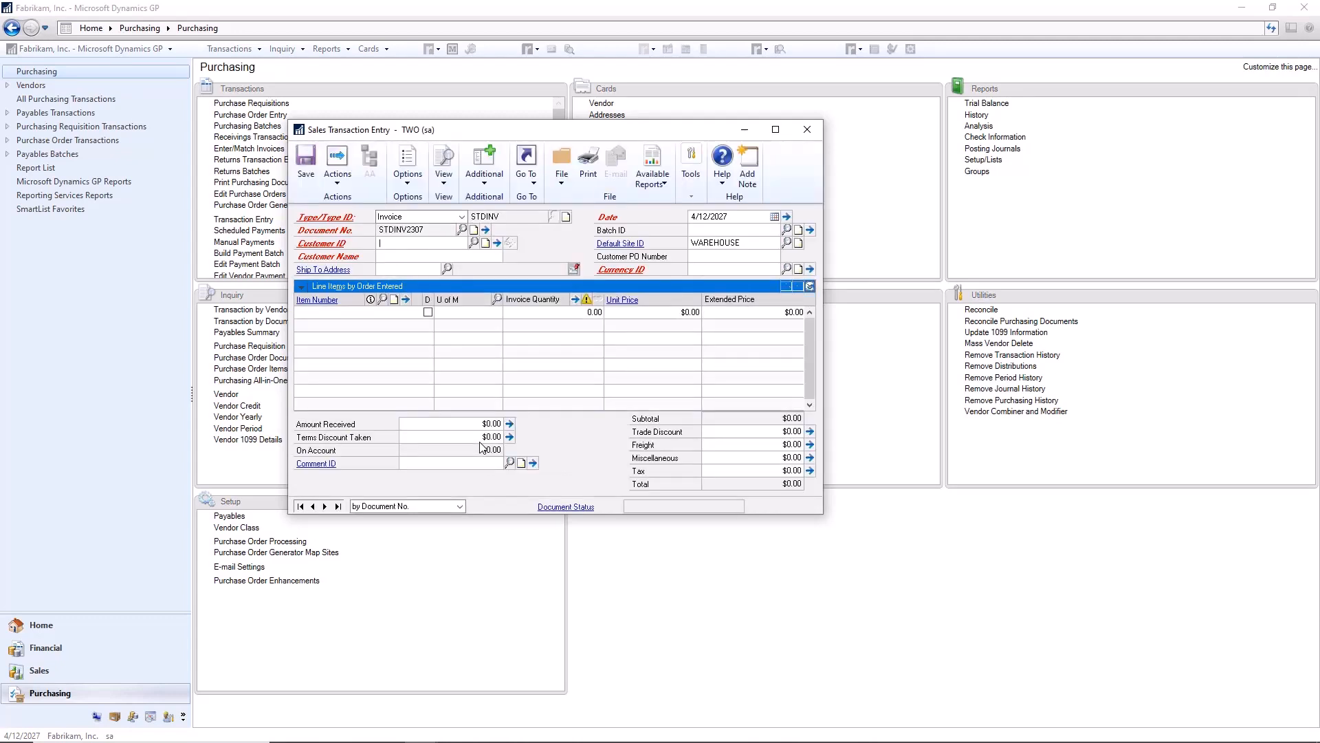
key(Tab)
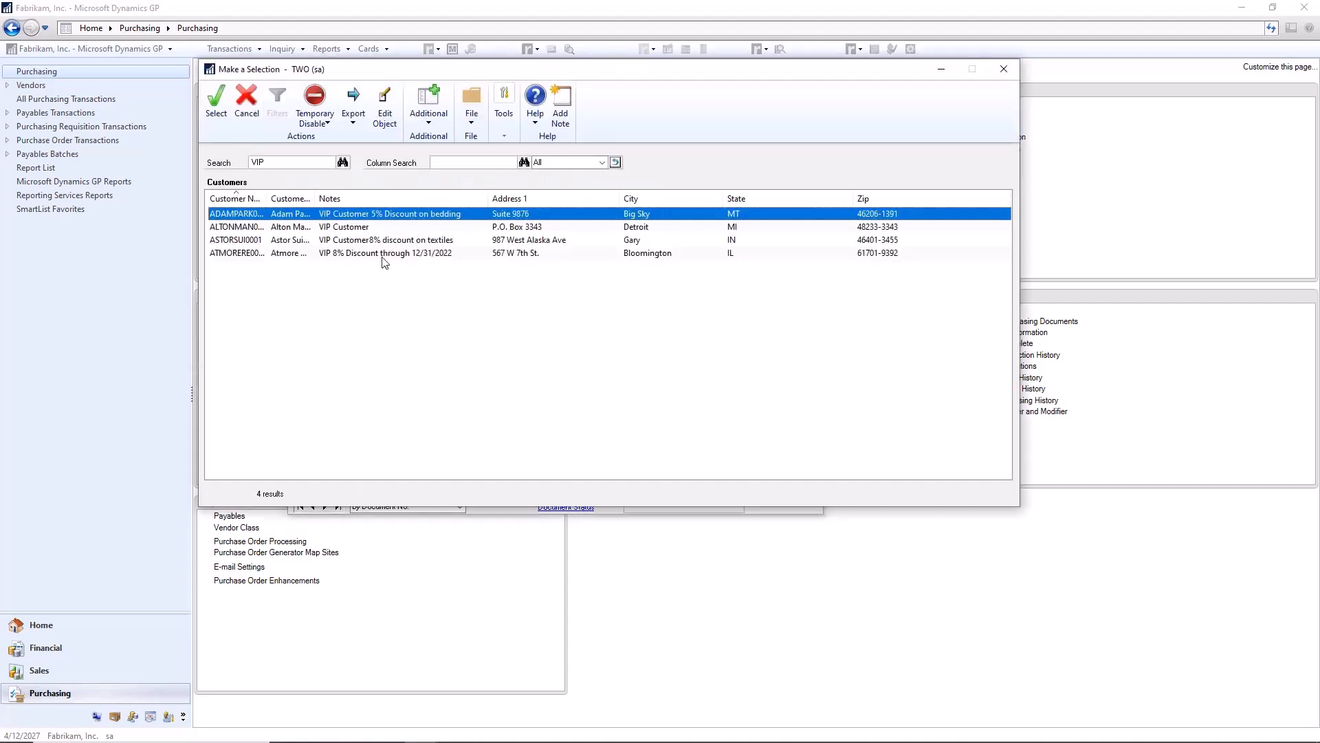
click(377, 253)
double_click(376, 253)
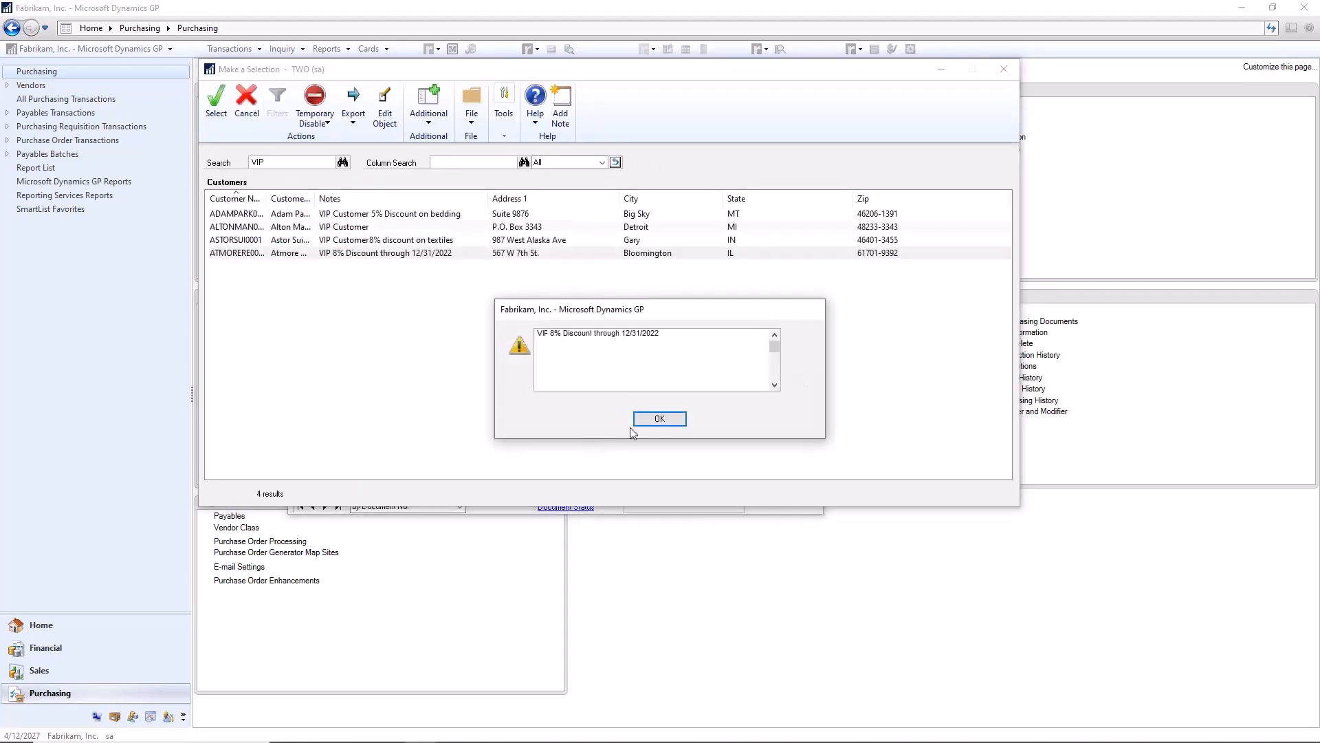
click(658, 419)
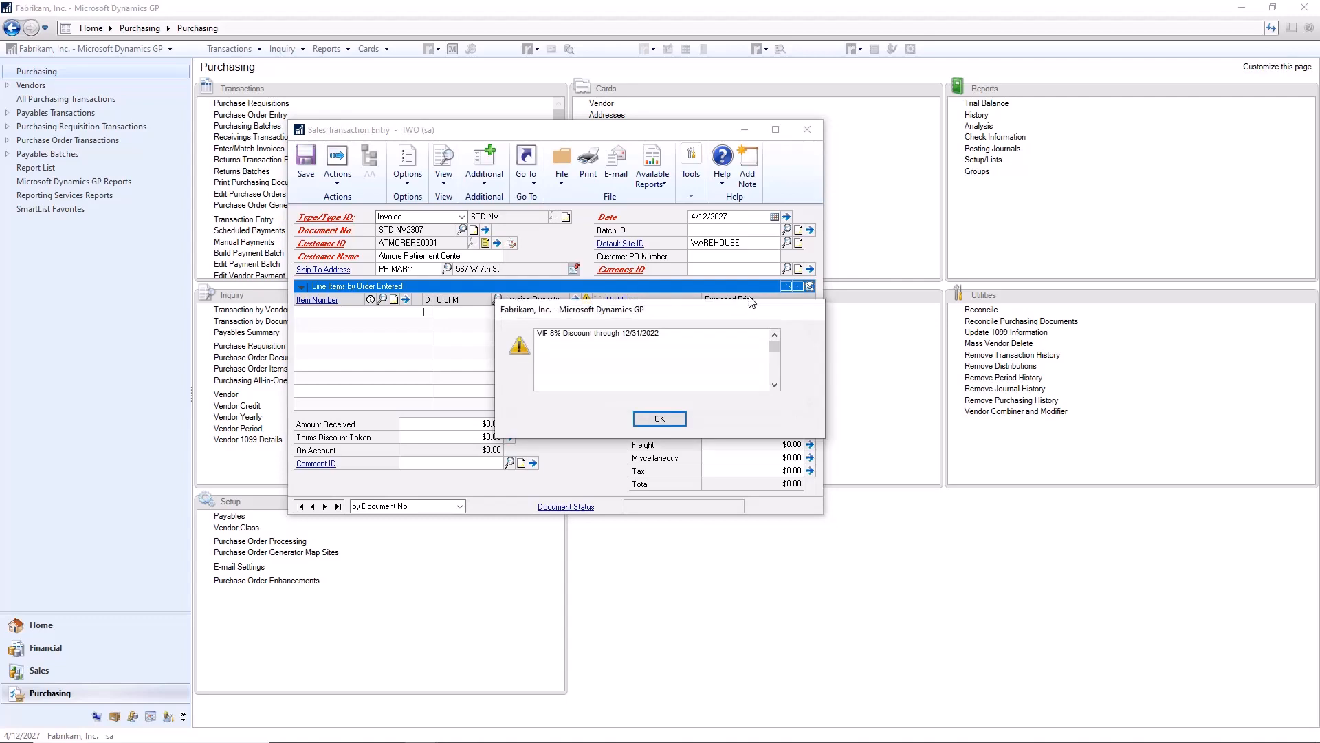
key(Return)
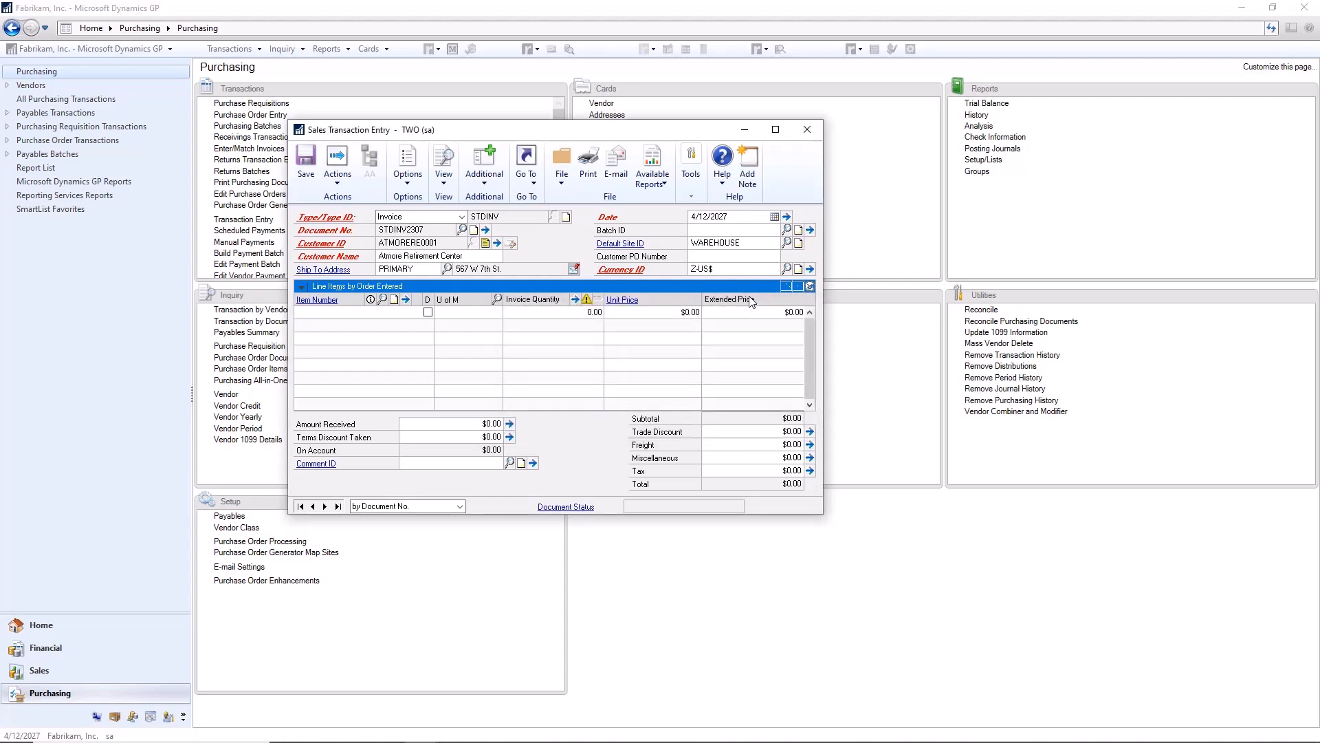
Step: Look up items matching GREEN and add item 100XLG, Green Phone, to the invoice with a quantity of 1
text(GREEN)
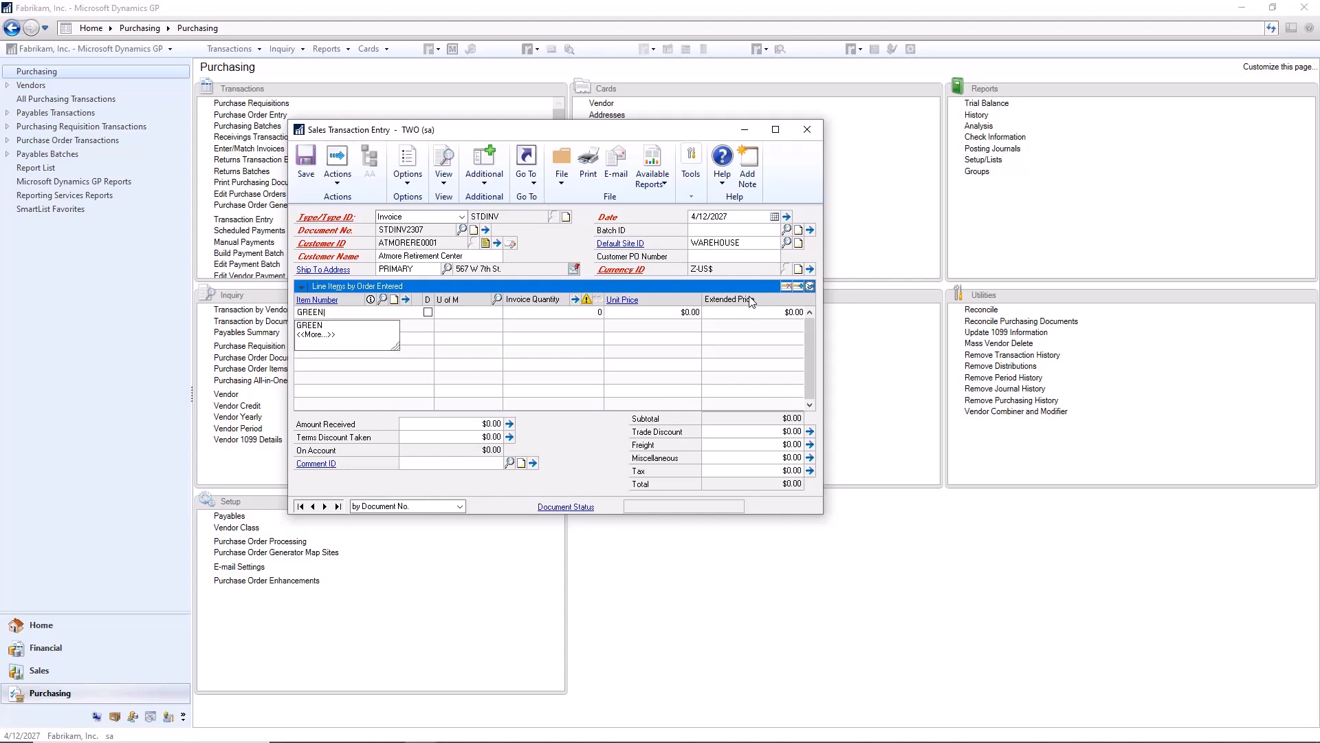
key(Tab)
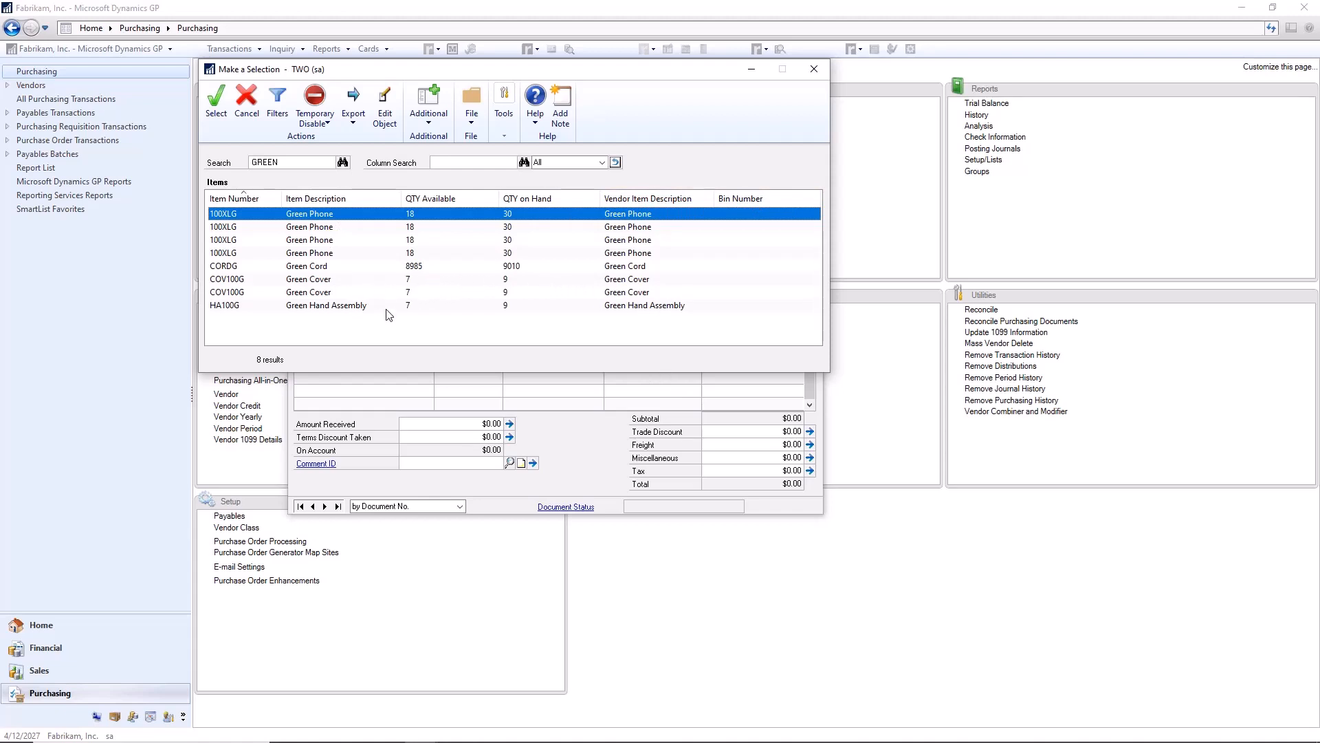
double_click(435, 253)
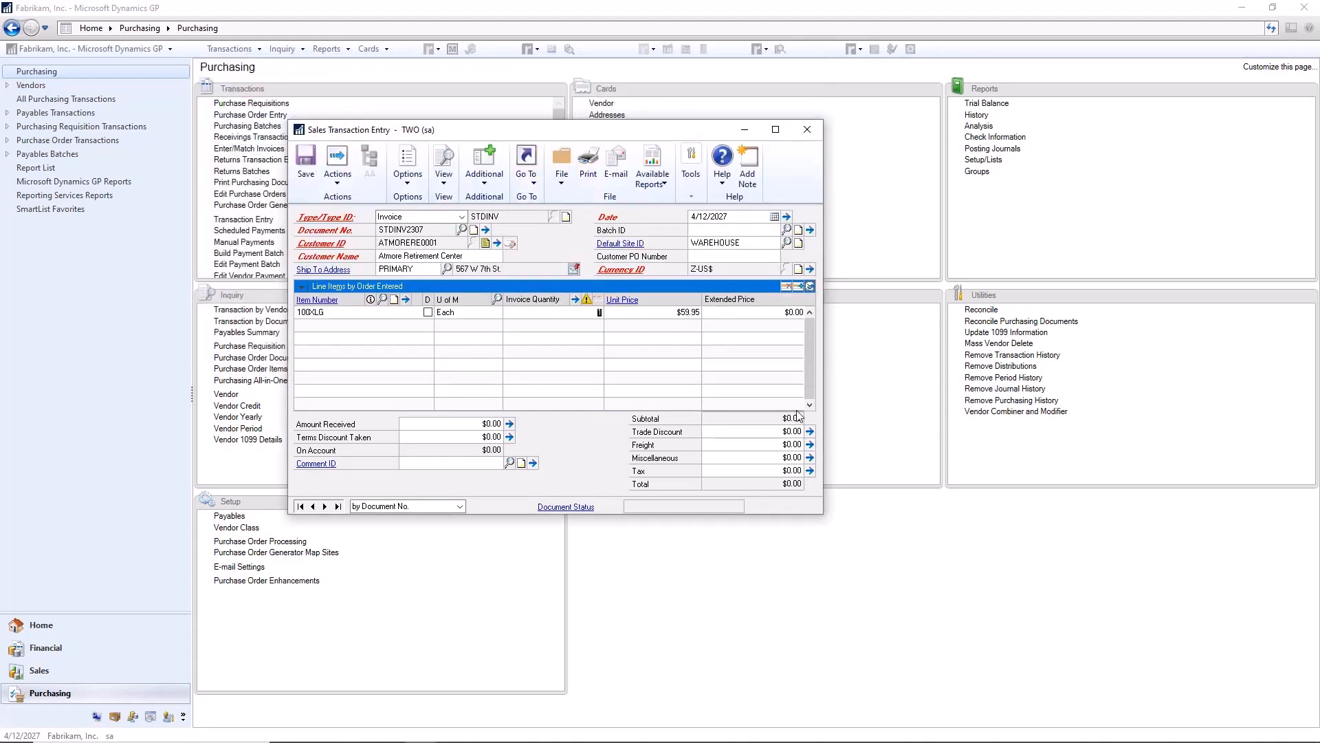
text(1)
key(Tab)
Step: Close Sales Transaction Entry and delete the invoice document
click(816, 139)
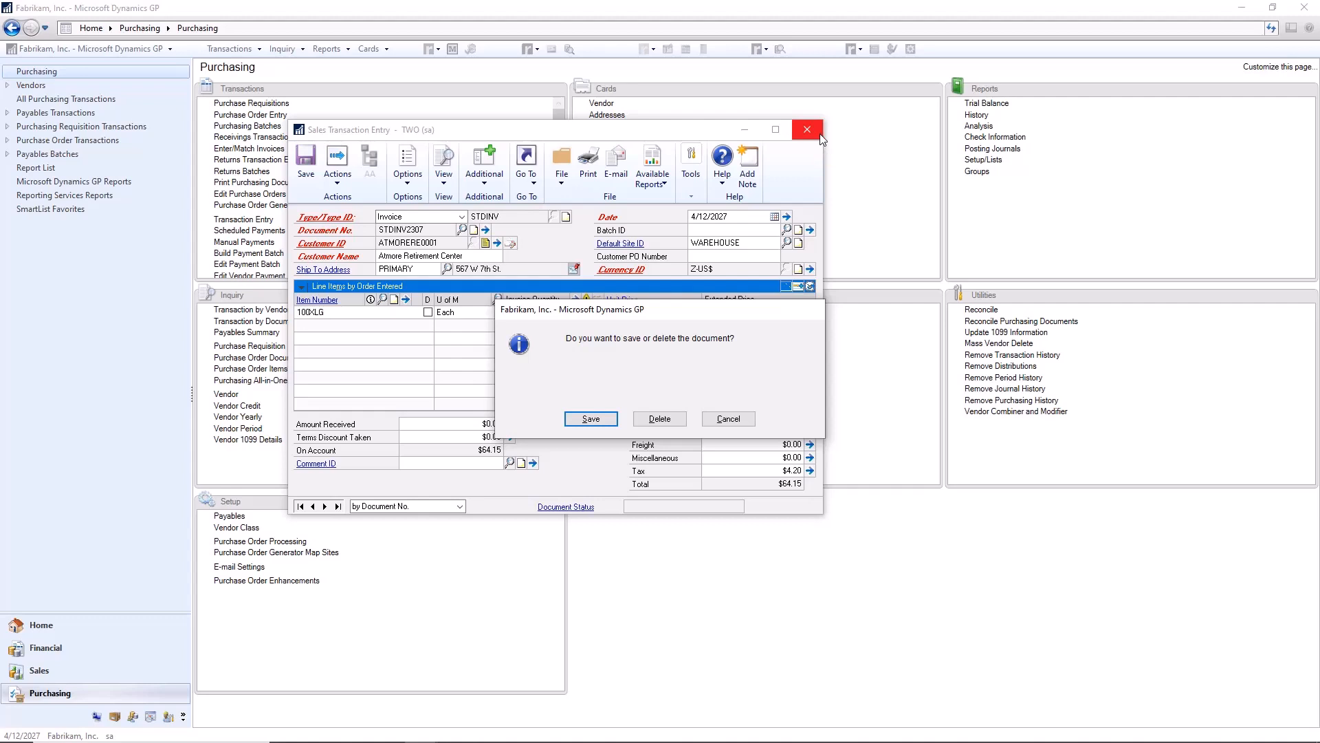
click(660, 419)
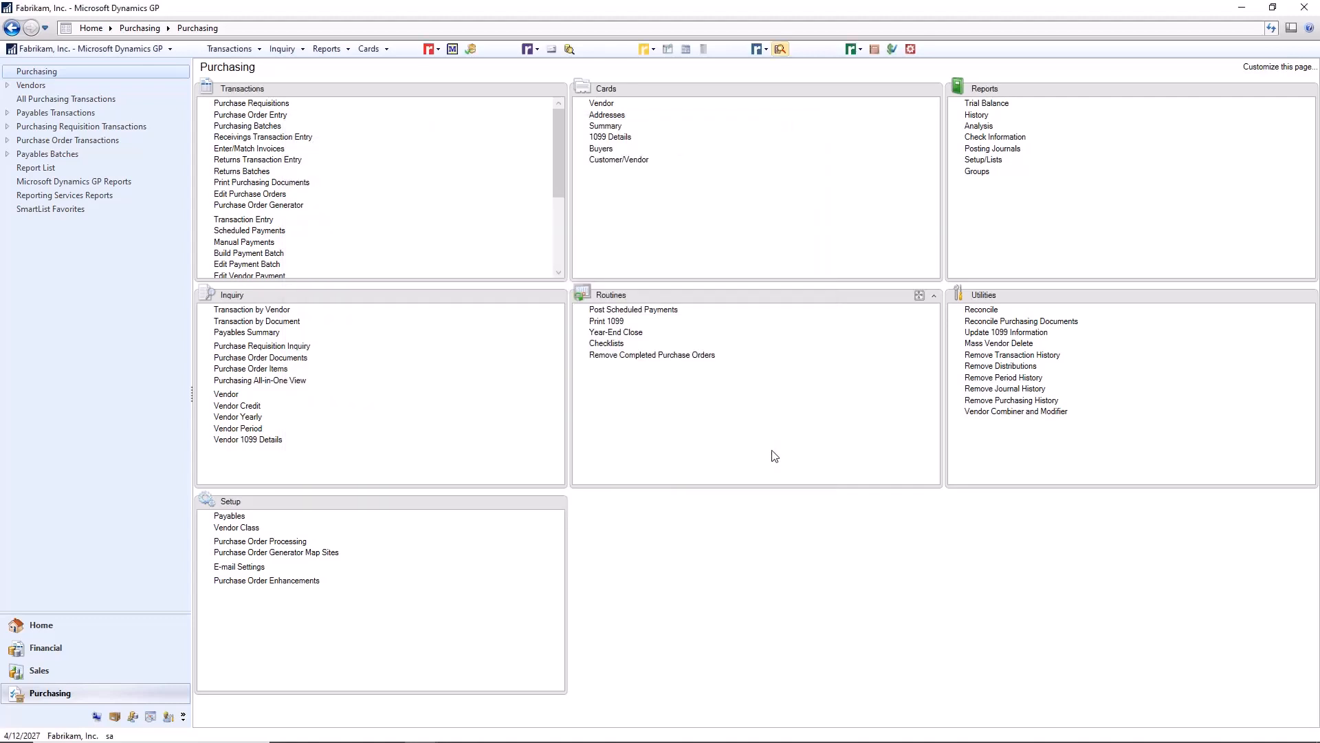